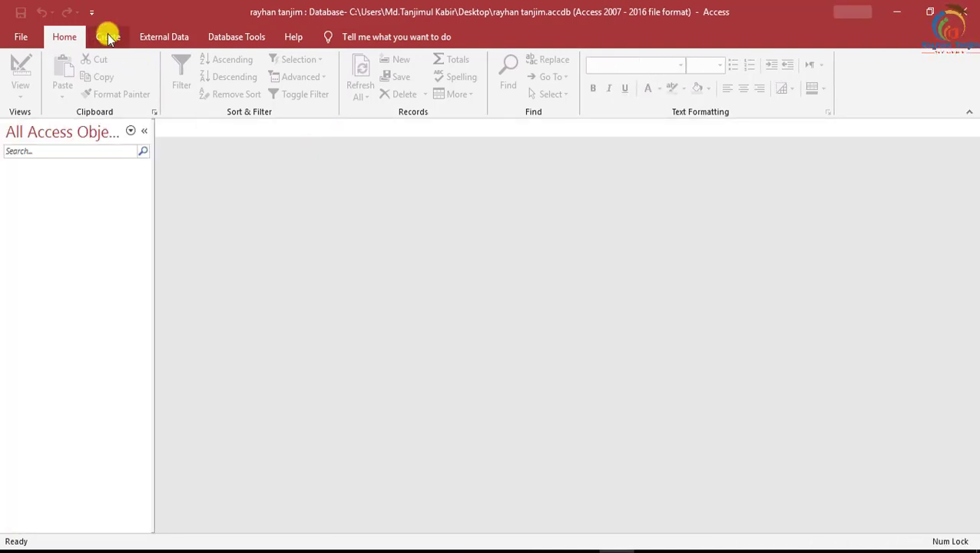
Step: Create a new blank table in the database
{"action": "left_click", "coordinate": [109, 37]}
{"action": "left_click", "coordinate": [81, 75]}
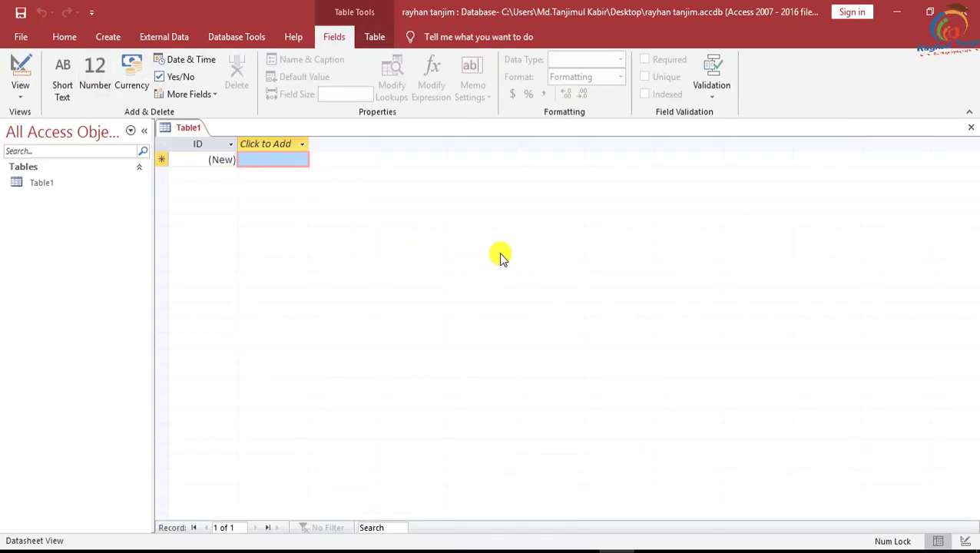
Step: Review the lesson outline in PowerPoint, return to Access and examine the Quick Access Toolbar and the Home, Create and External Data commands
{"action": "left_click", "coordinate": [588, 550]}
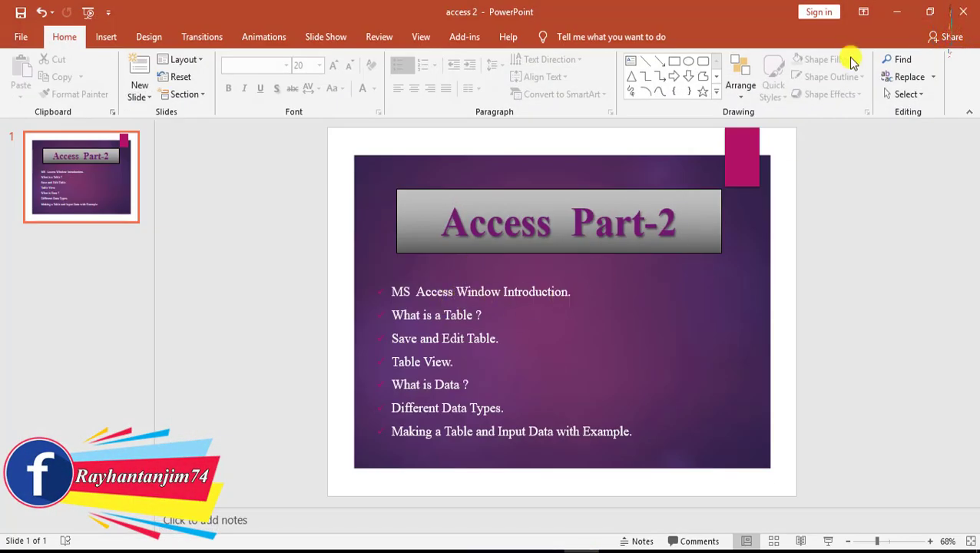
{"action": "left_click", "coordinate": [895, 12]}
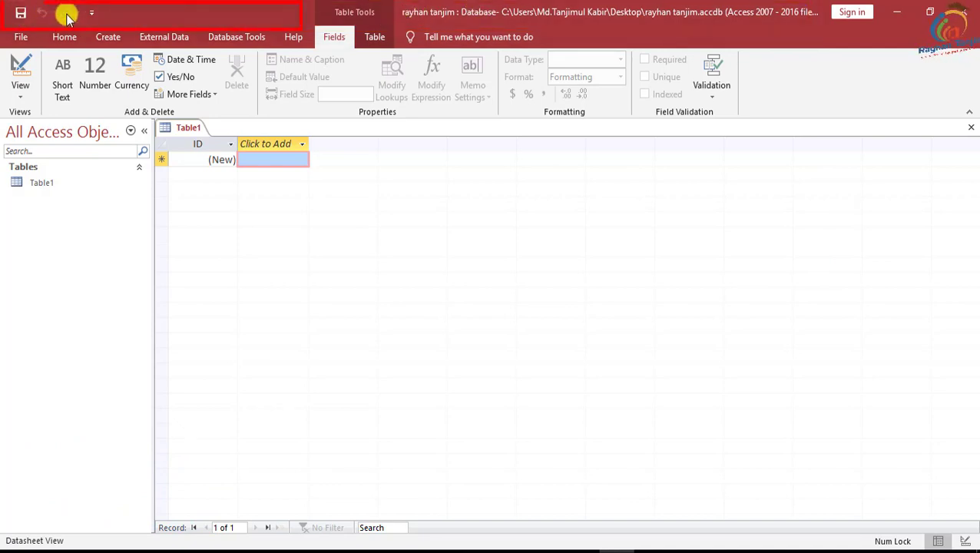
{"action": "left_click", "coordinate": [91, 12]}
{"action": "left_click", "coordinate": [131, 14]}
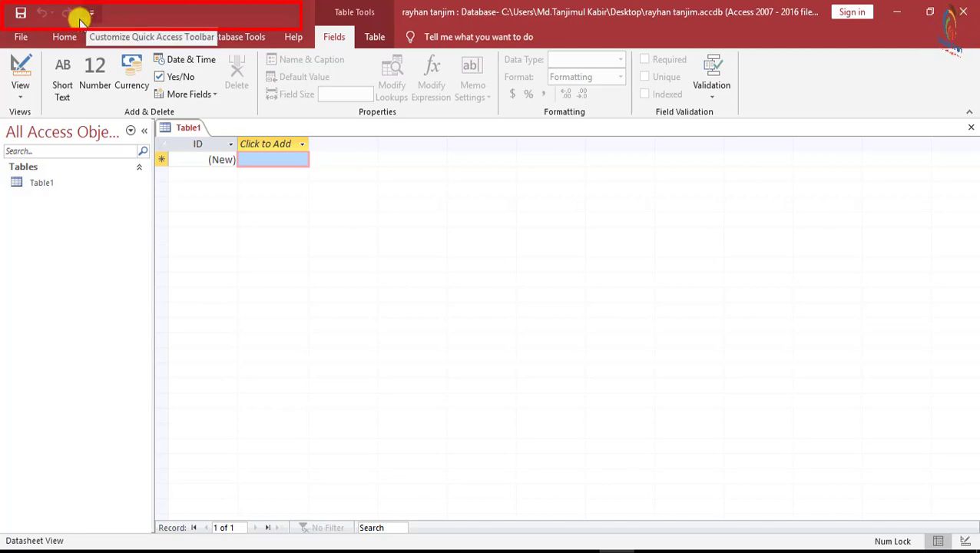
{"action": "left_click", "coordinate": [77, 37]}
{"action": "left_click", "coordinate": [108, 37]}
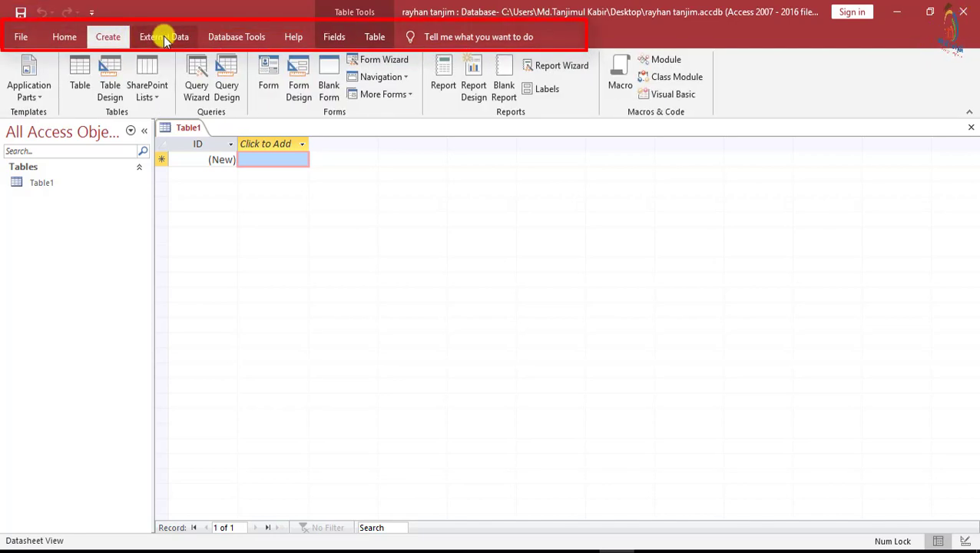
{"action": "left_click", "coordinate": [163, 36]}
{"action": "left_click", "coordinate": [71, 36]}
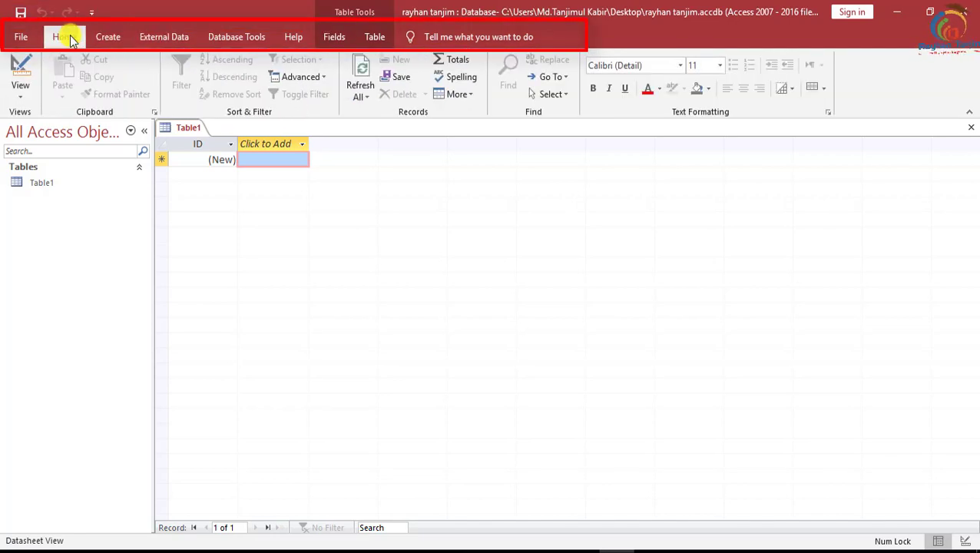
{"action": "left_click", "coordinate": [107, 37]}
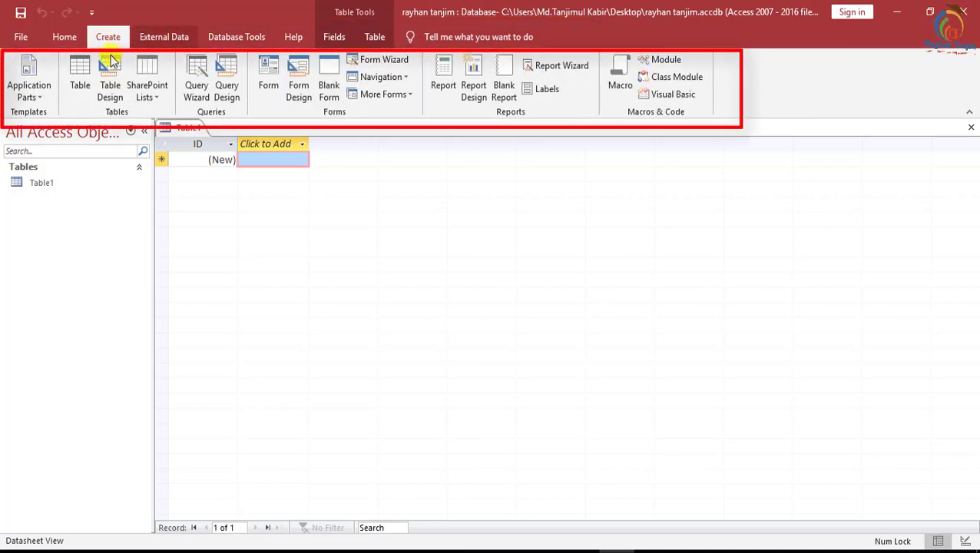
{"action": "left_click", "coordinate": [76, 39]}
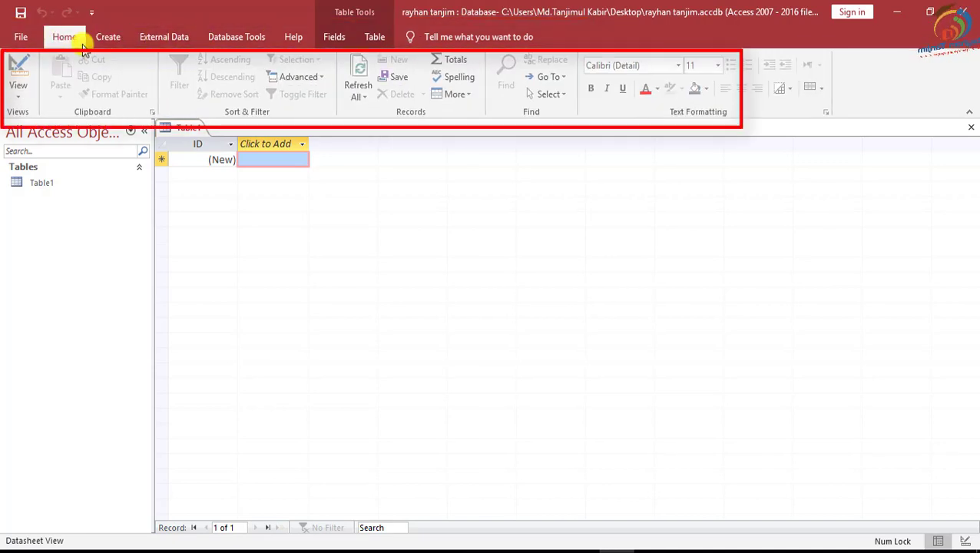
{"action": "left_click", "coordinate": [159, 37]}
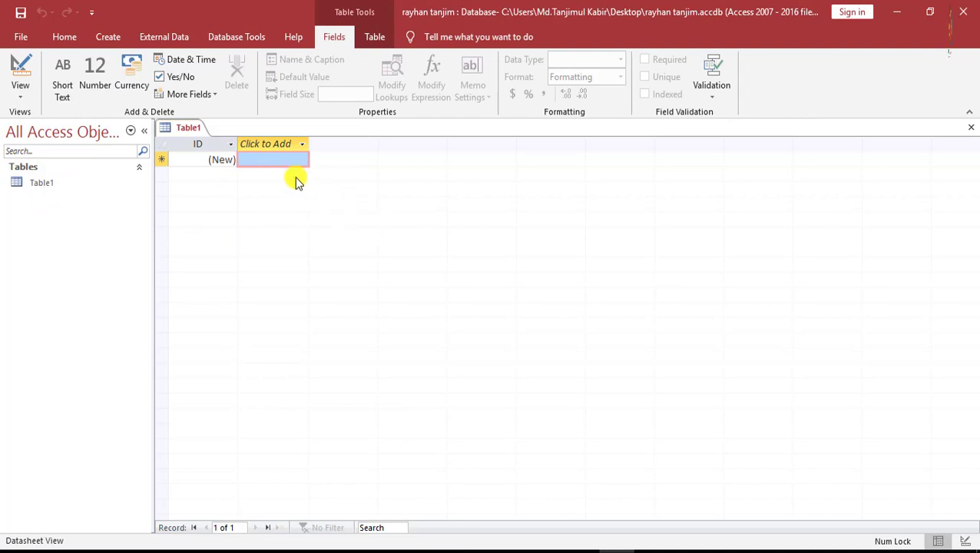
Step: Create a second blank table and close it without saving
{"action": "left_click", "coordinate": [106, 38]}
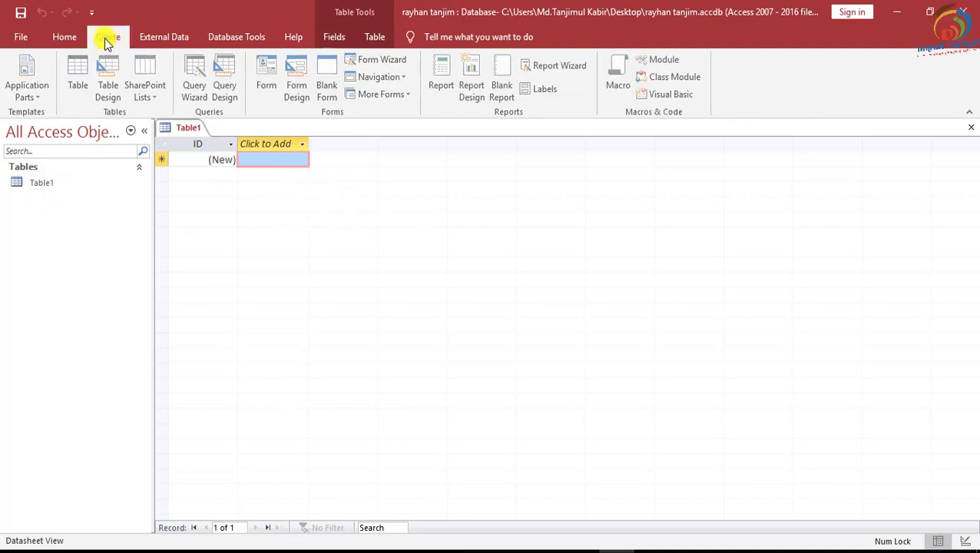
{"action": "left_click", "coordinate": [78, 75]}
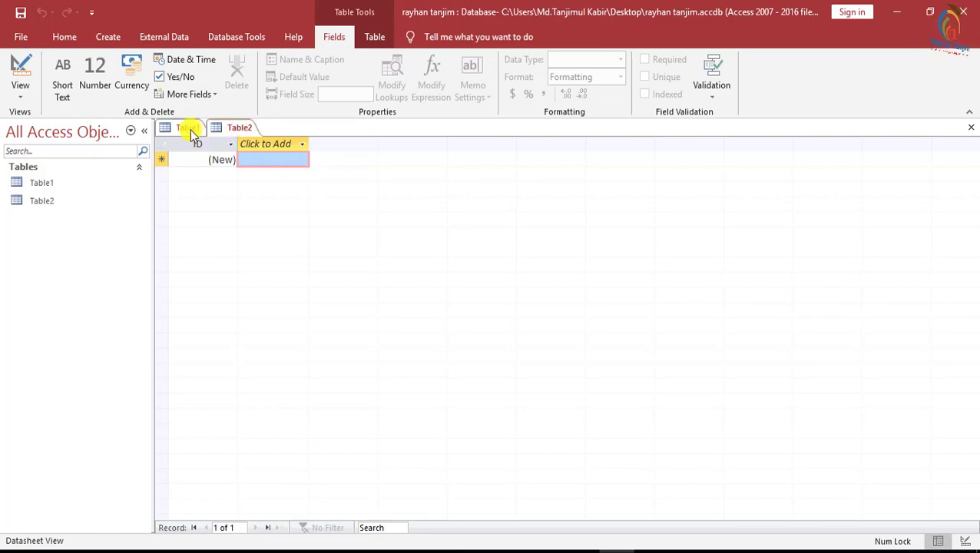
{"action": "right_click", "coordinate": [235, 131]}
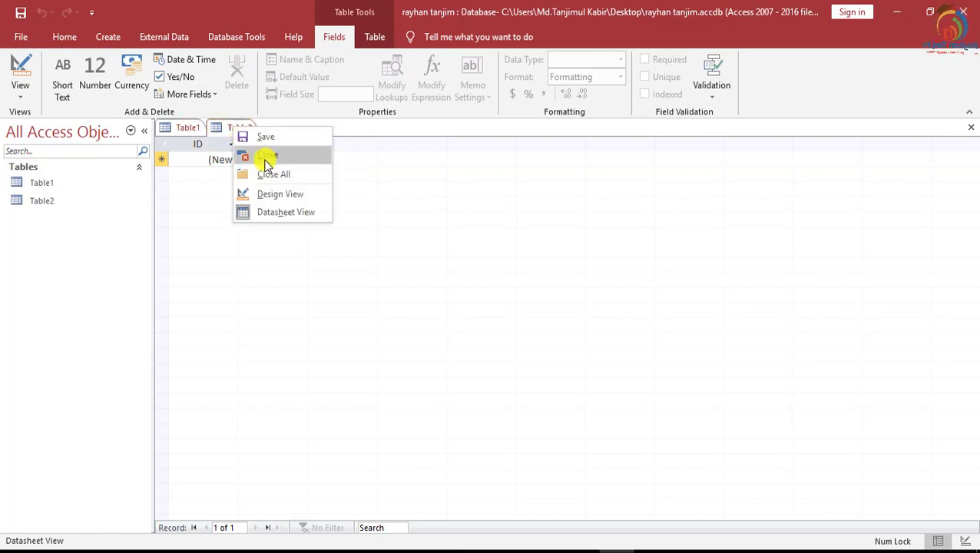
{"action": "left_click", "coordinate": [263, 153]}
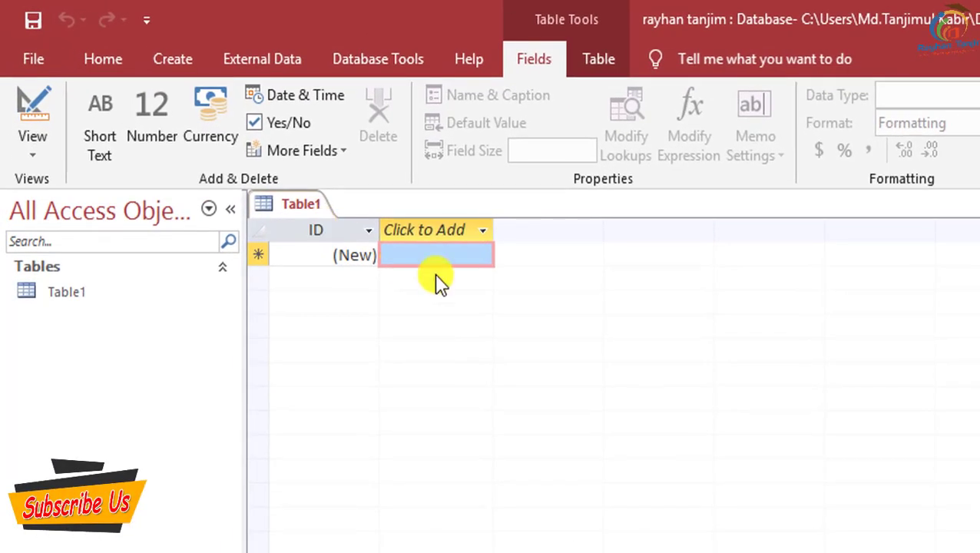
Step: Save the first table under the name School Data
{"action": "right_click", "coordinate": [291, 206]}
{"action": "left_click", "coordinate": [343, 220]}
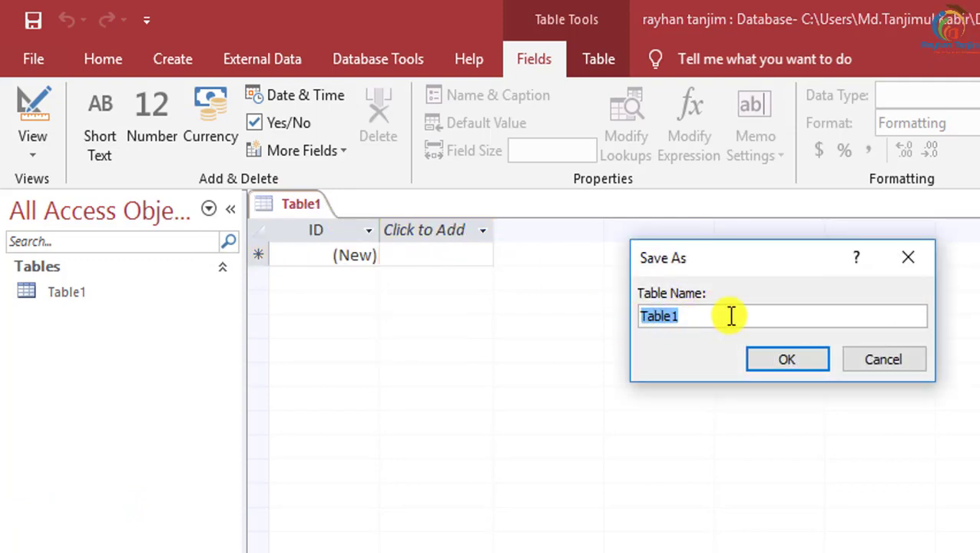
{"action": "type", "text": "School Data"}
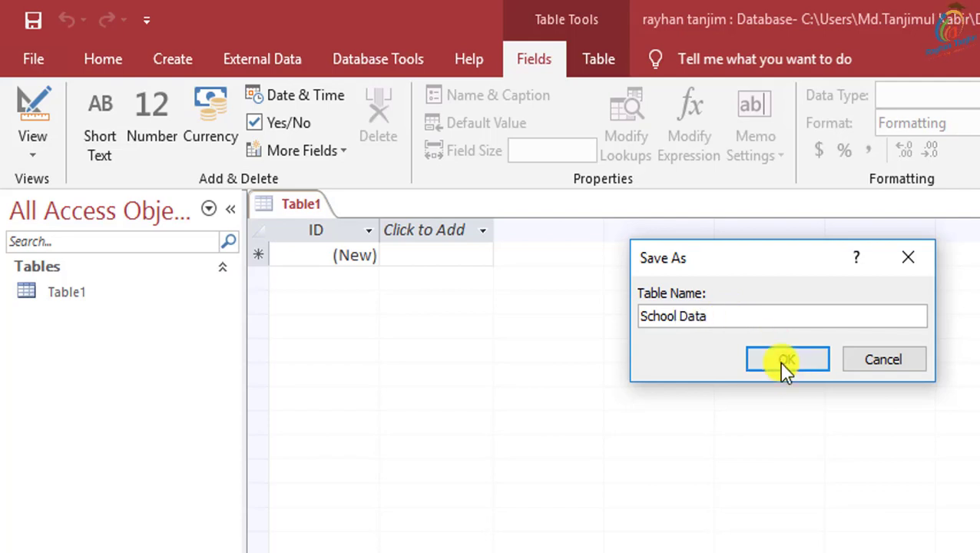
{"action": "left_click", "coordinate": [785, 361]}
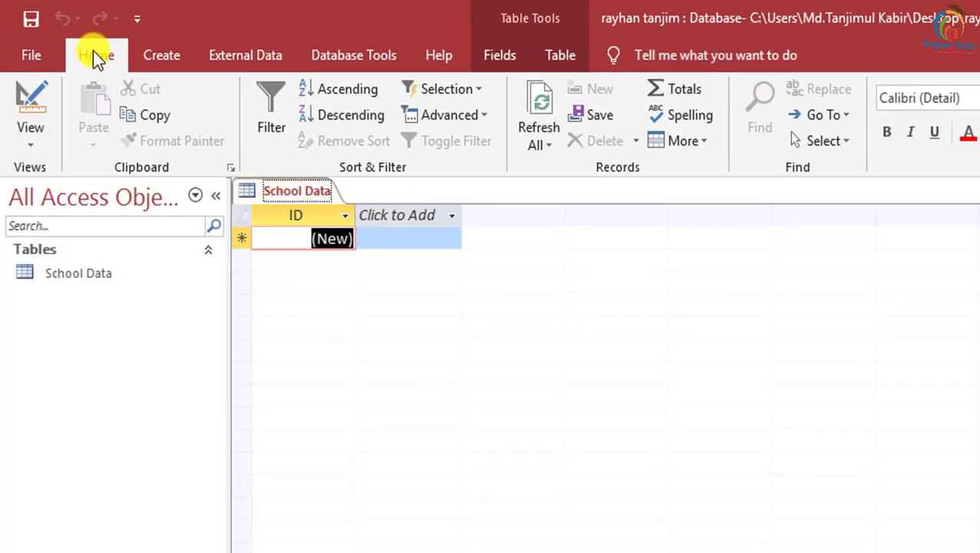
Step: Show the School Data table in Design View
{"action": "left_click", "coordinate": [34, 139]}
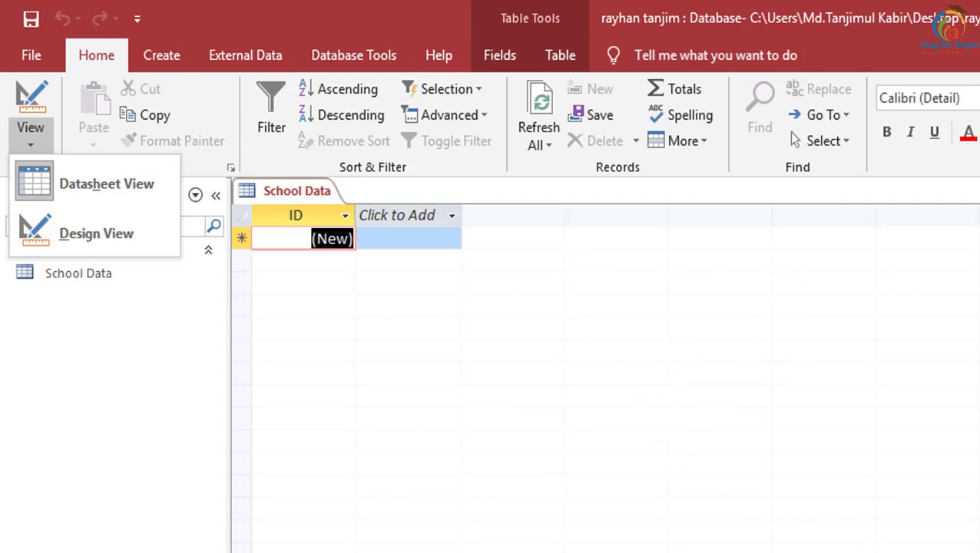
{"action": "left_click", "coordinate": [57, 232]}
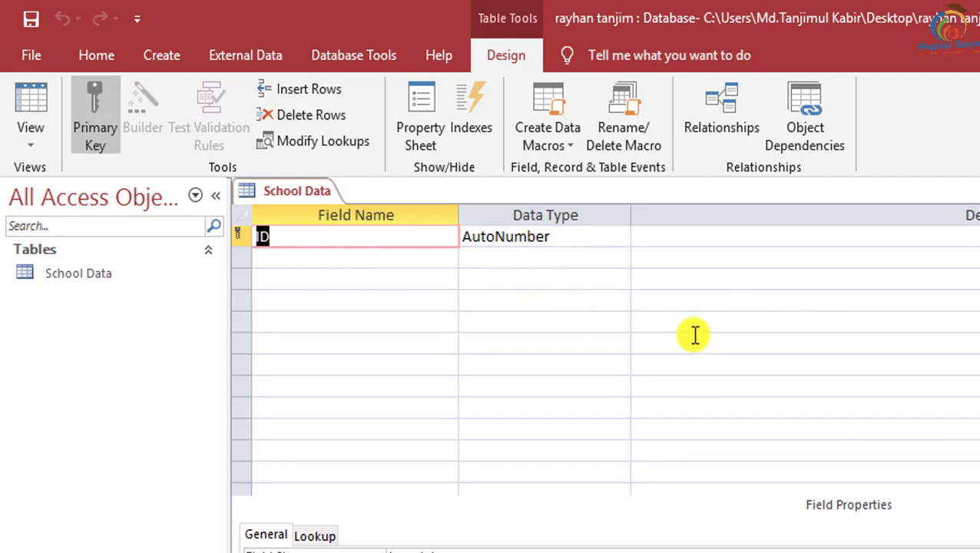
{"action": "left_click", "coordinate": [37, 135]}
{"action": "left_click", "coordinate": [37, 135]}
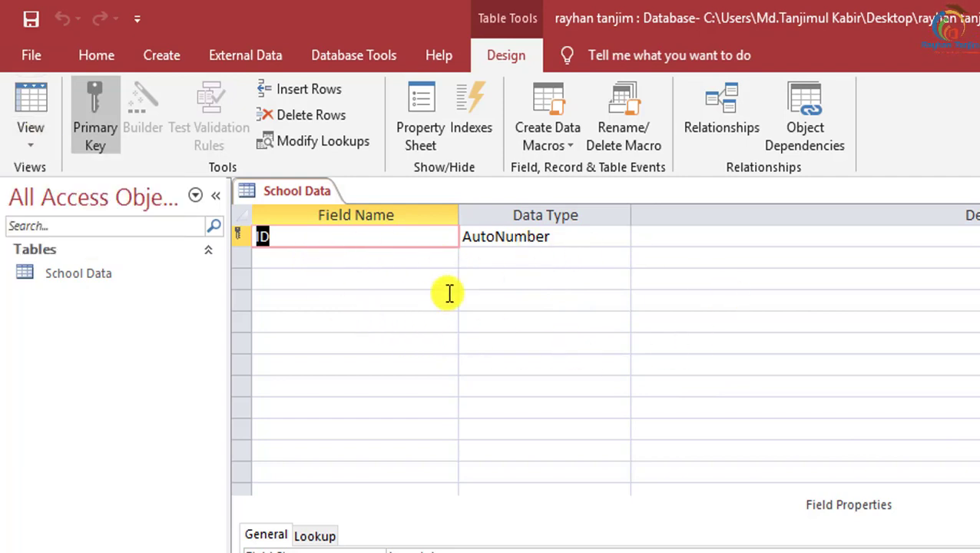
{"action": "left_click", "coordinate": [43, 142]}
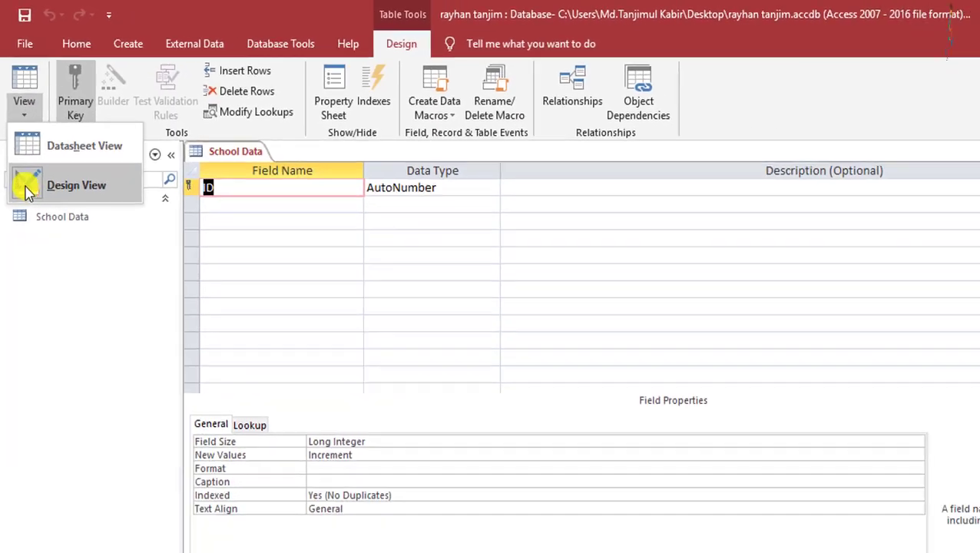
{"action": "left_click", "coordinate": [33, 230]}
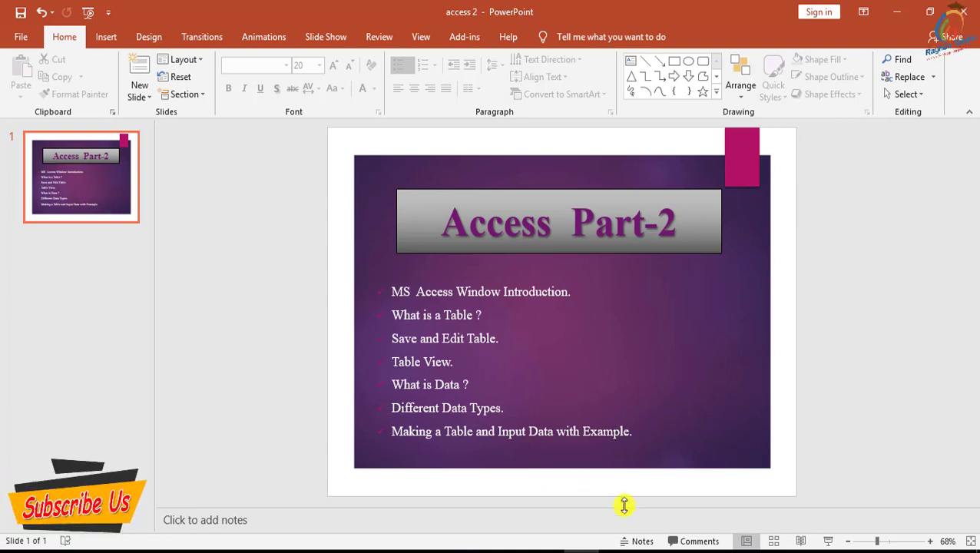
Step: Switch back to Access and add a Name field with the Short Text data type to the School Data table in Design View
{"action": "left_click", "coordinate": [614, 550]}
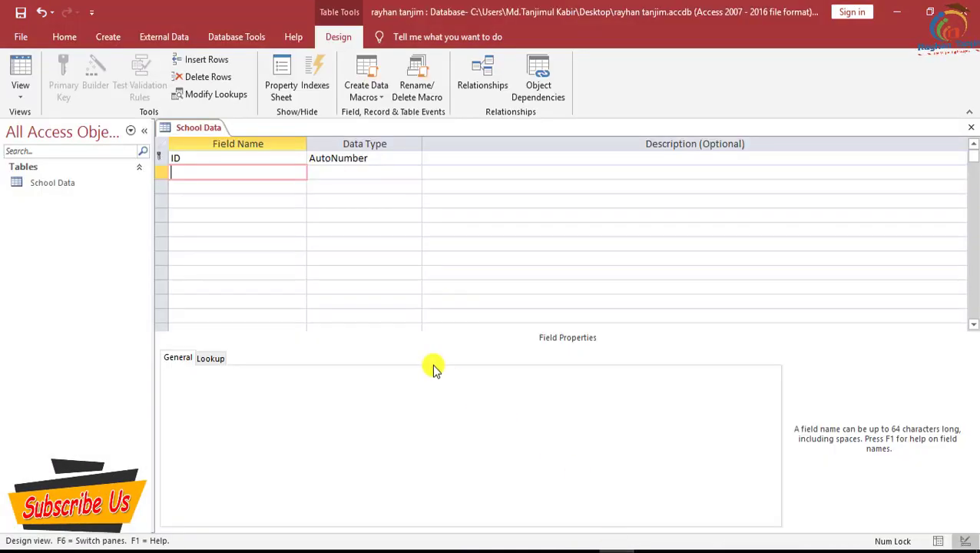
{"action": "left_click", "coordinate": [21, 86]}
{"action": "left_click", "coordinate": [38, 157]}
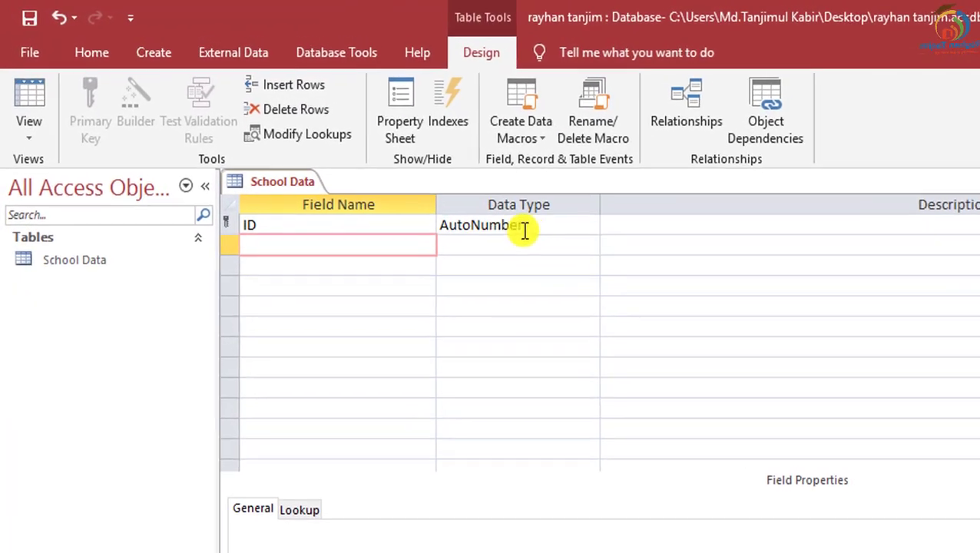
{"action": "type", "text": "Nam"}
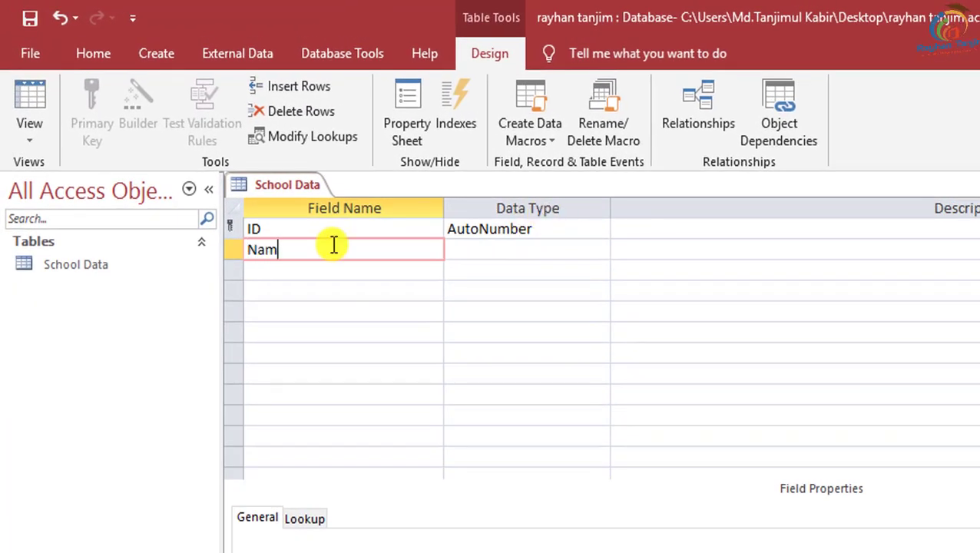
{"action": "type", "text": "e"}
{"action": "key", "text": "Tab"}
{"action": "left_click", "coordinate": [311, 258]}
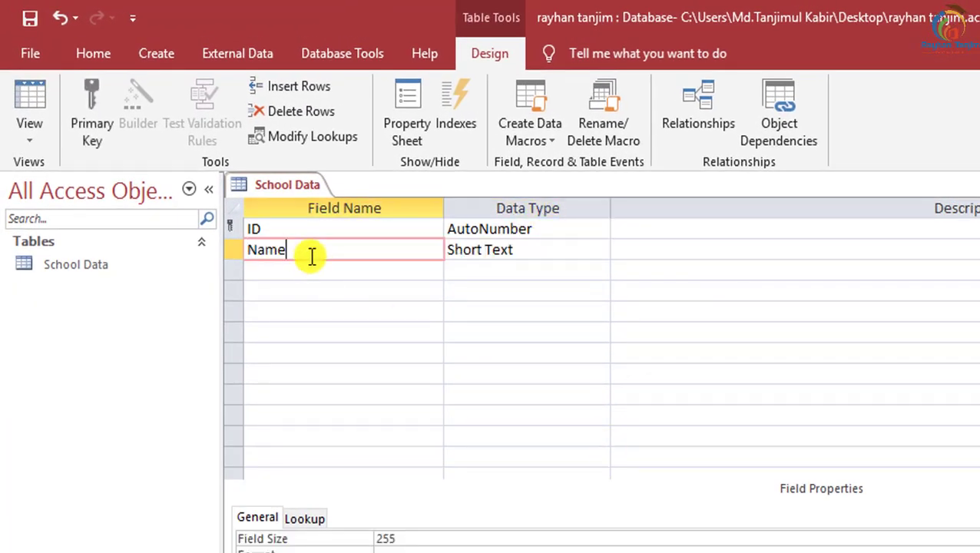
{"action": "left_click", "coordinate": [540, 253]}
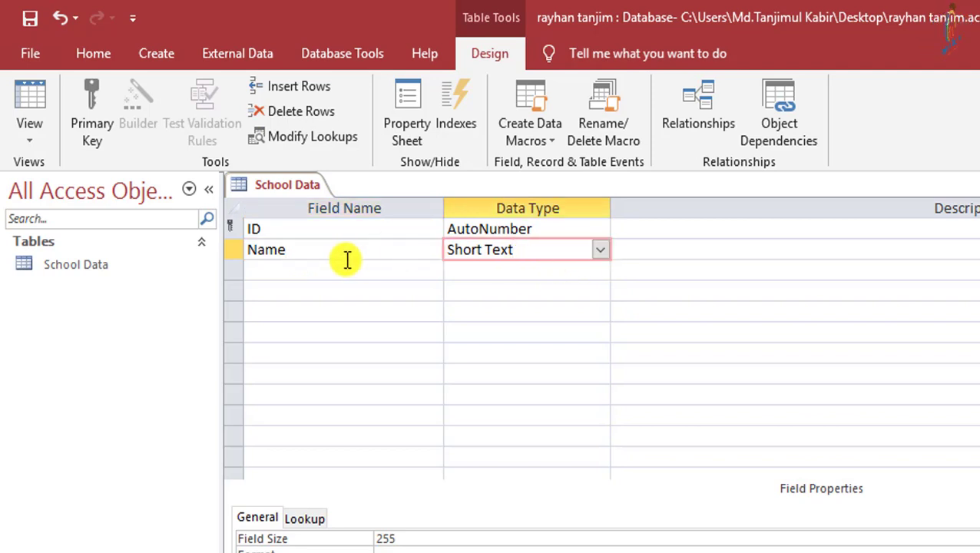
{"action": "left_click", "coordinate": [601, 250]}
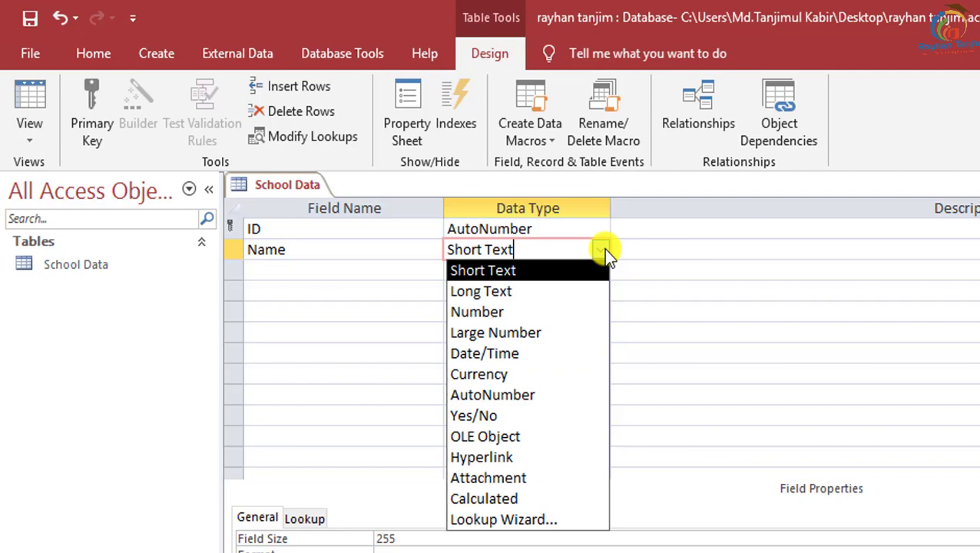
{"action": "left_click", "coordinate": [498, 271]}
Step: Add an Id field with the Number data type below the Name field
{"action": "left_click", "coordinate": [326, 270]}
{"action": "type", "text": "I"}
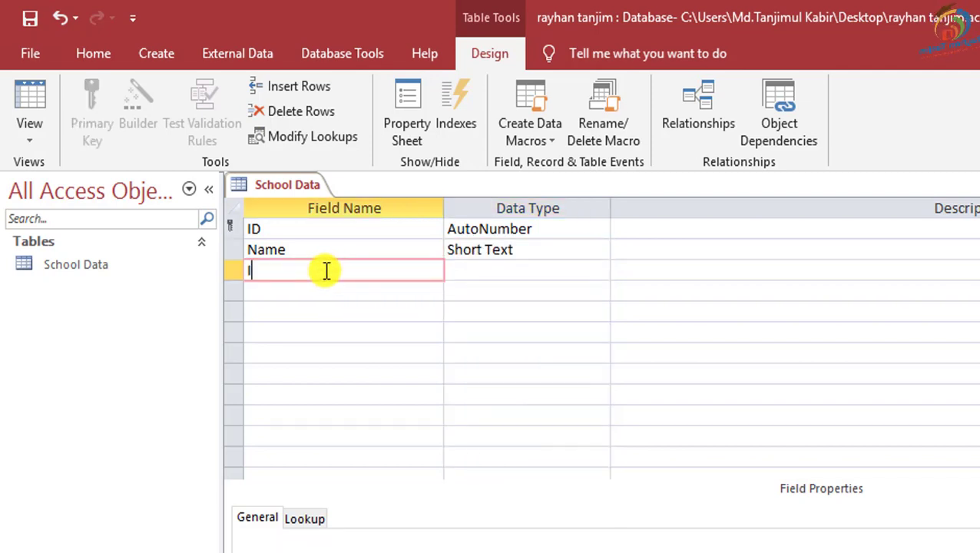
{"action": "type", "text": "d"}
{"action": "left_click", "coordinate": [498, 268]}
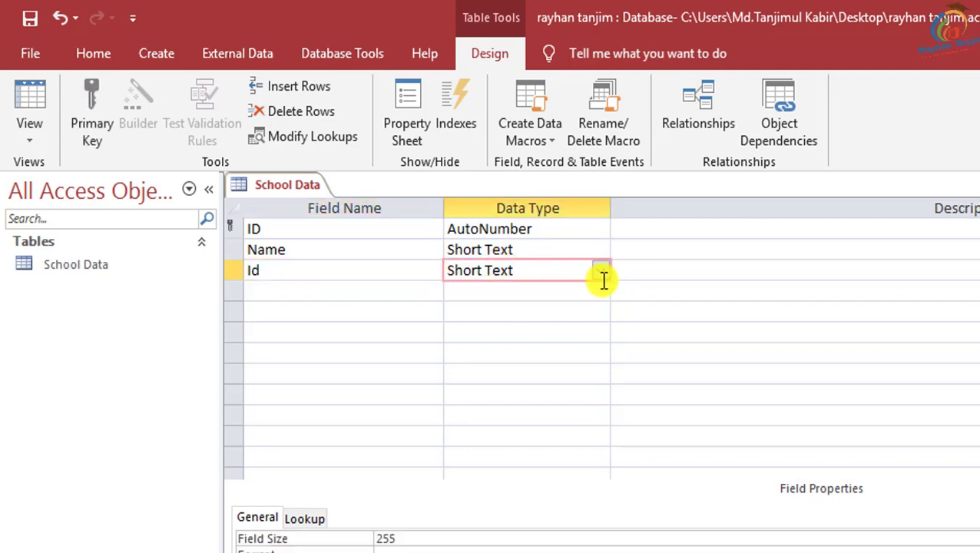
{"action": "left_click", "coordinate": [600, 270]}
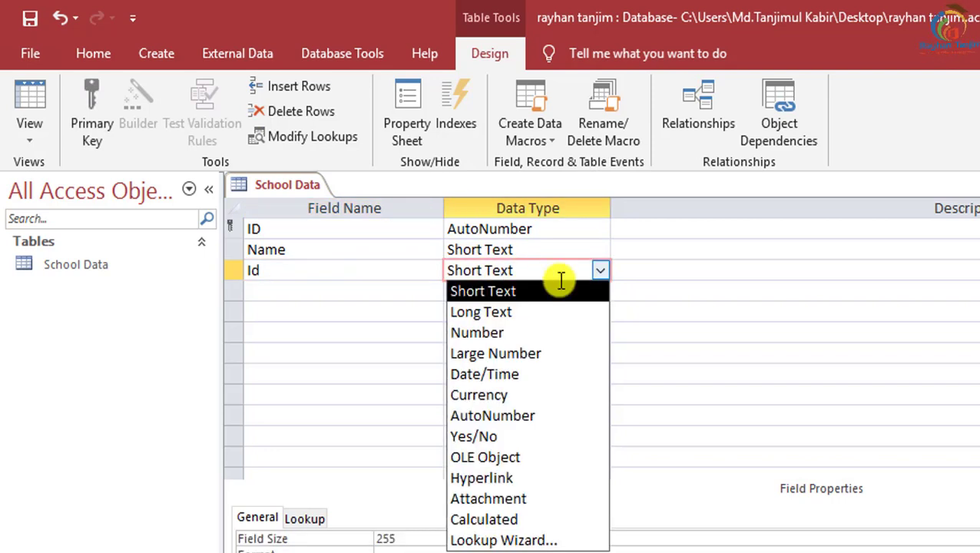
{"action": "left_click", "coordinate": [478, 334]}
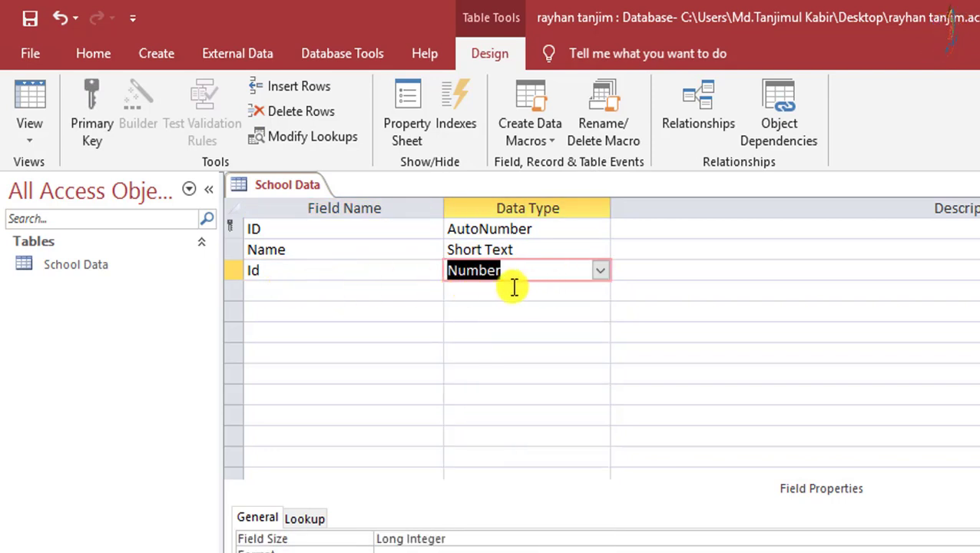
Step: Add a Father's Name field with the Short Text data type below the Id field
{"action": "left_click", "coordinate": [328, 291]}
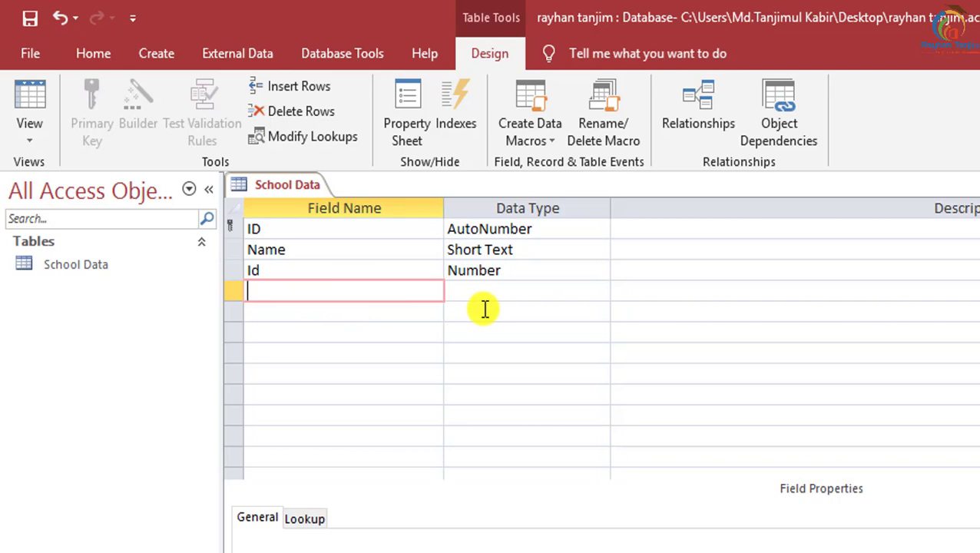
{"action": "type", "text": "Father's Name"}
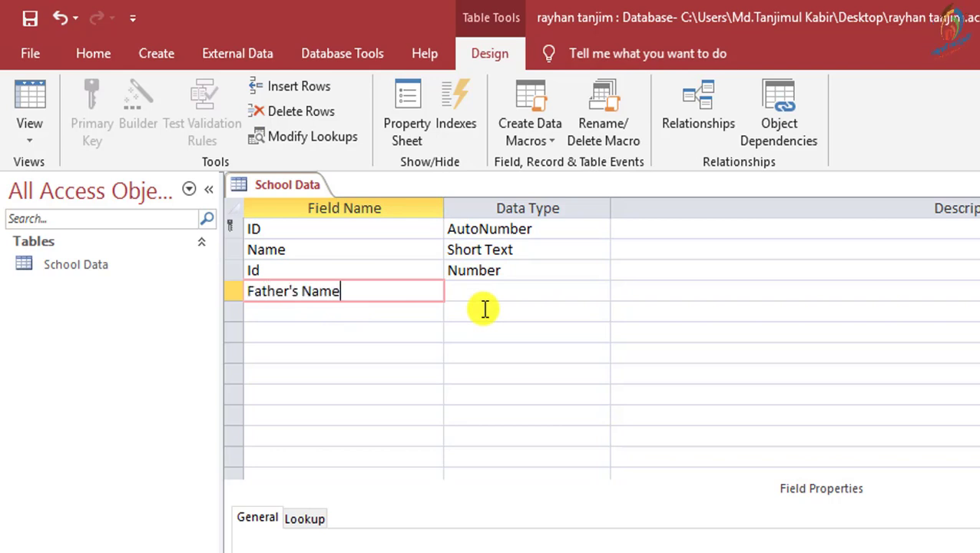
{"action": "left_click", "coordinate": [511, 298]}
{"action": "left_click", "coordinate": [603, 294]}
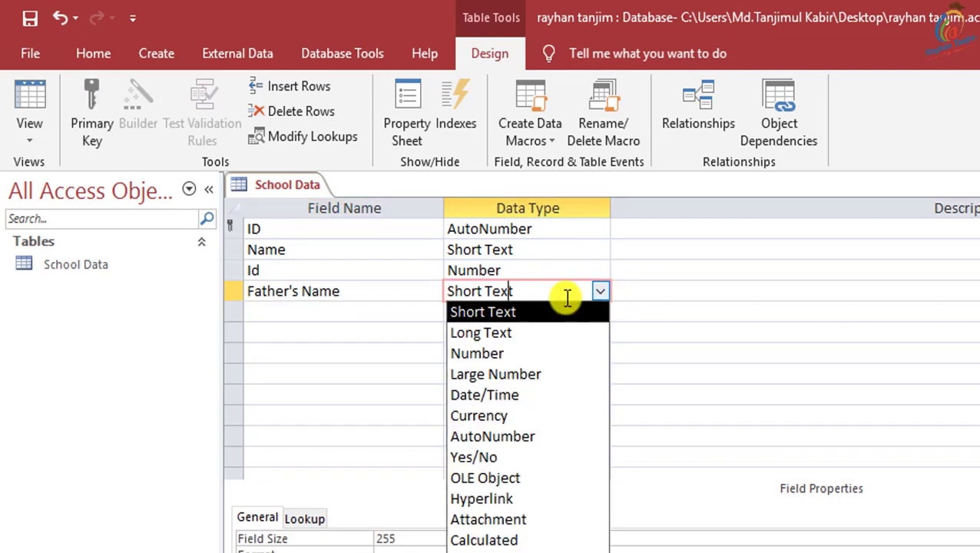
{"action": "left_click", "coordinate": [540, 316]}
{"action": "left_click", "coordinate": [362, 309]}
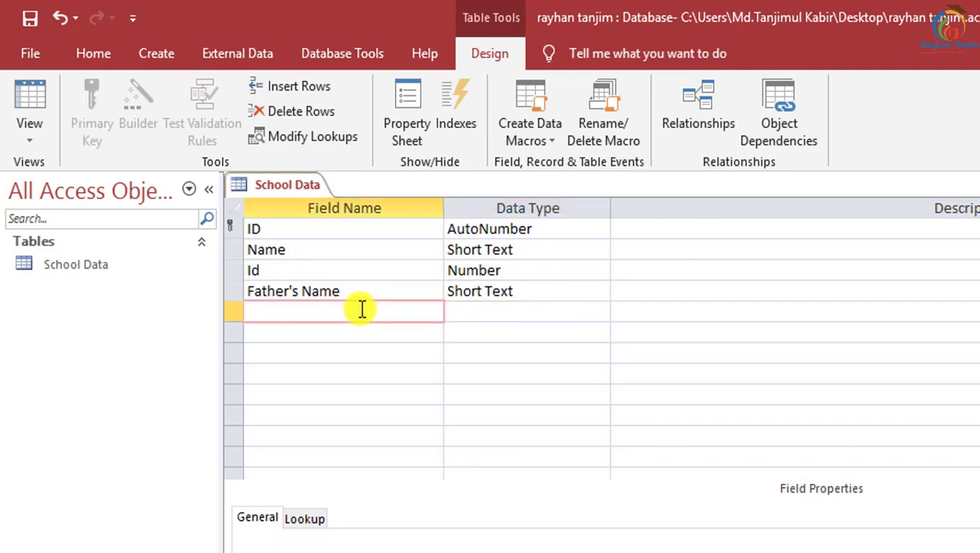
Step: Add a Mother's Name field with the Short Text data type below the Father's Name field
{"action": "type", "text": "Mother"}
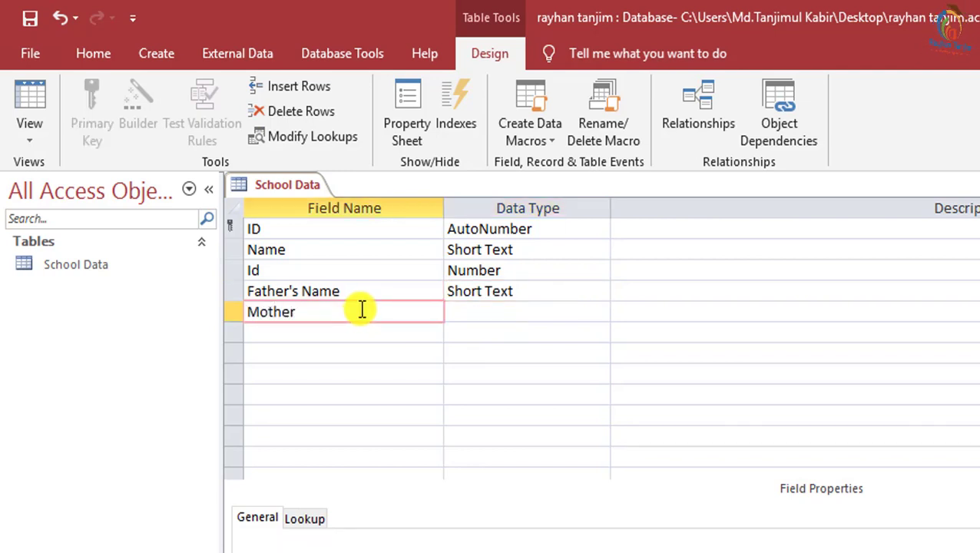
{"action": "type", "text": "'s Name"}
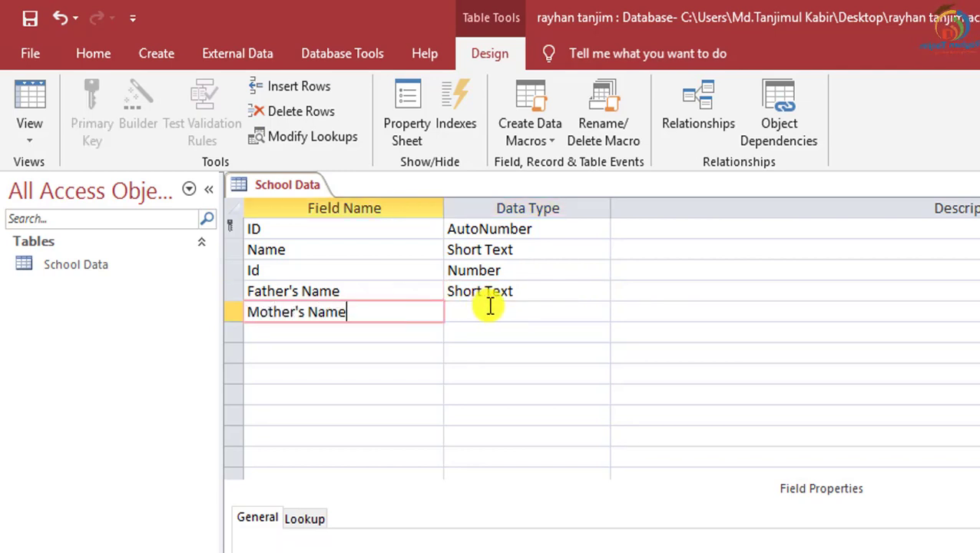
{"action": "left_click", "coordinate": [490, 306]}
{"action": "left_click", "coordinate": [606, 311]}
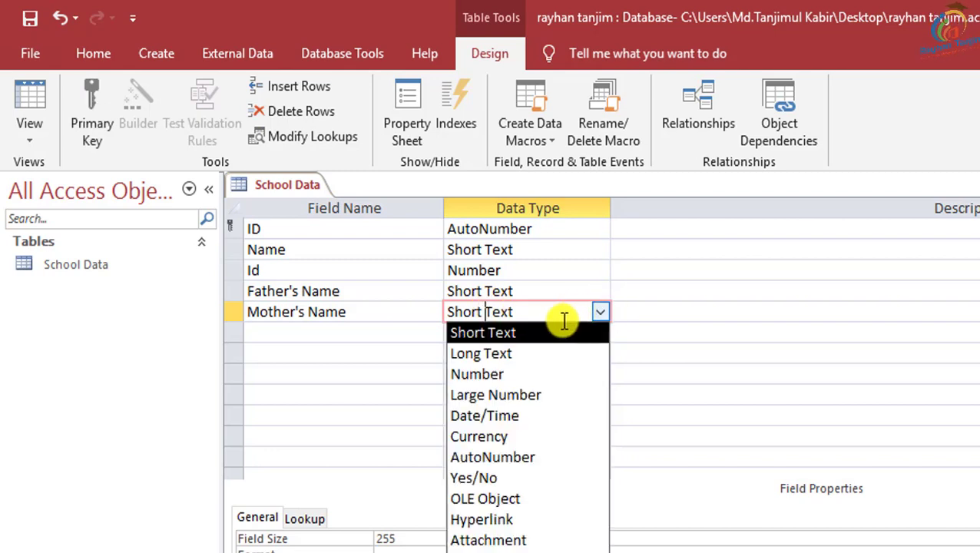
{"action": "left_click", "coordinate": [506, 334]}
Step: Add a Date of Birth field with the Date/Time data type below the Mother's Name field
{"action": "left_click", "coordinate": [320, 330]}
{"action": "type", "text": "D"}
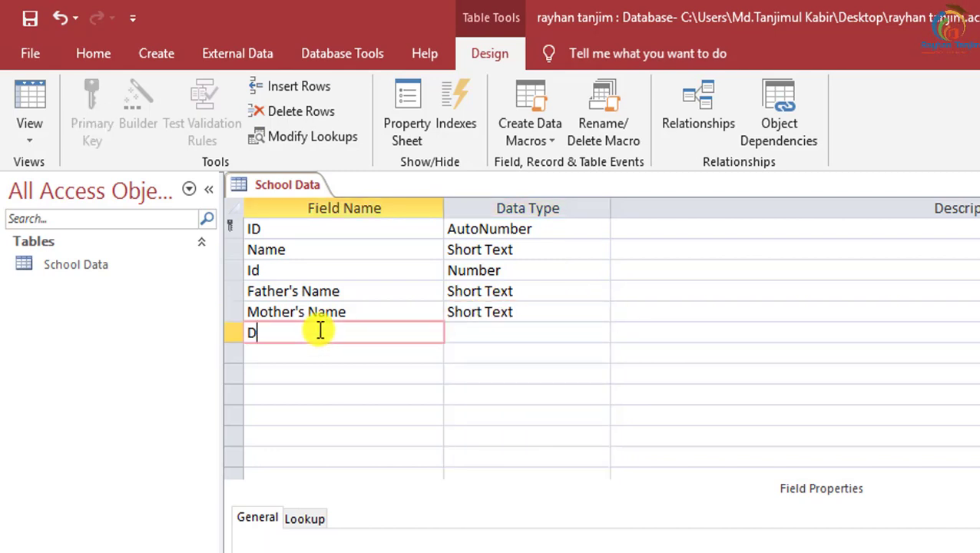
{"action": "type", "text": "ate of Bi"}
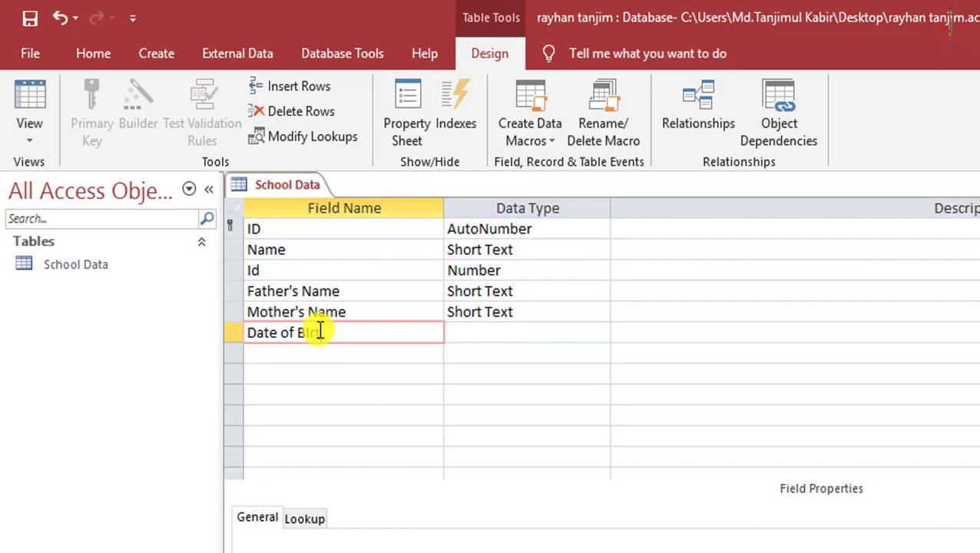
{"action": "type", "text": "rth"}
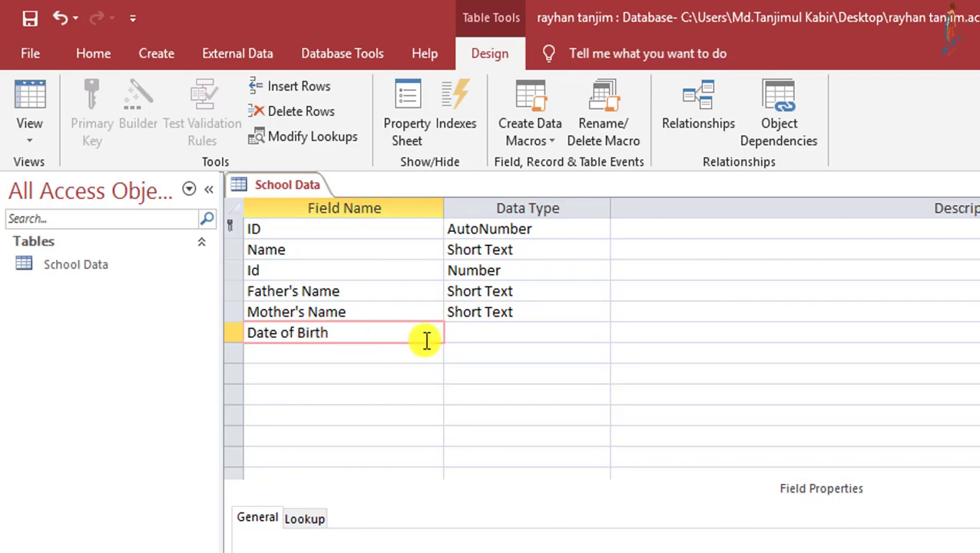
{"action": "left_click", "coordinate": [508, 336]}
{"action": "left_click", "coordinate": [602, 332]}
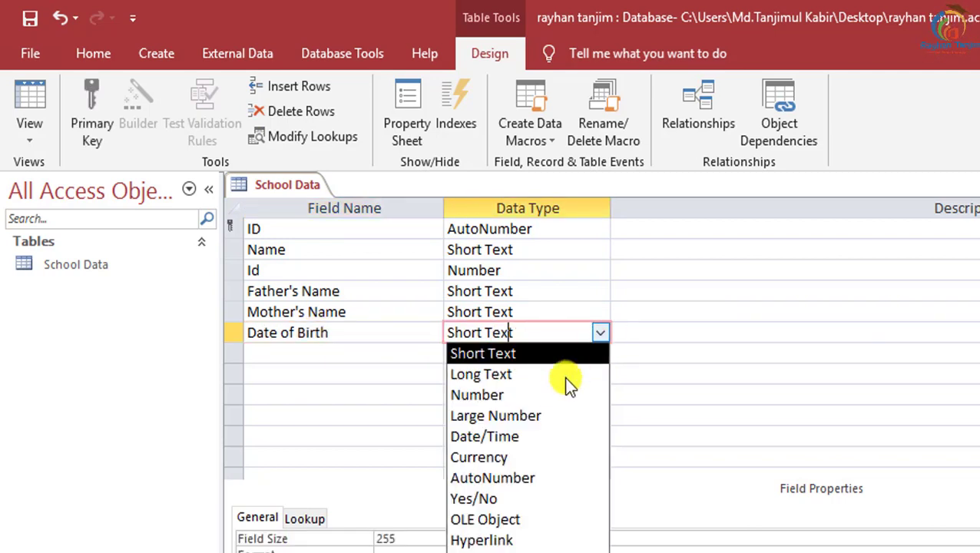
{"action": "left_click", "coordinate": [493, 438]}
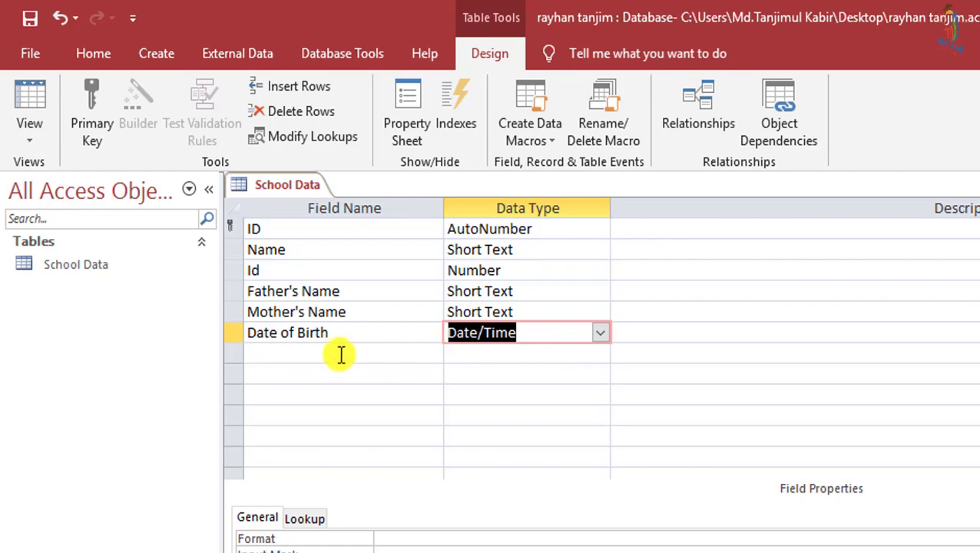
Step: Try to rename the Id field with the Number data type to ID and save the table
{"action": "left_click", "coordinate": [311, 271]}
{"action": "key", "text": "BackSpace"}
{"action": "type", "text": "D"}
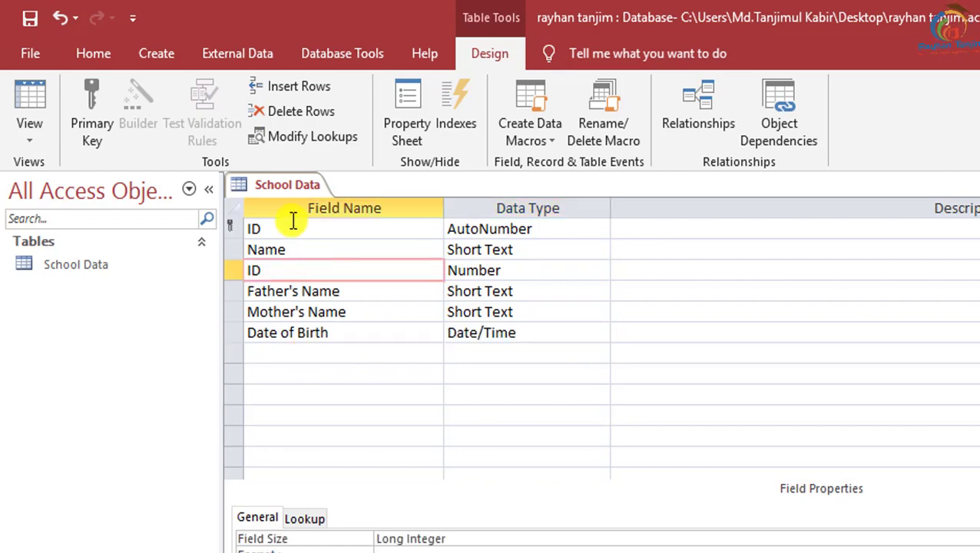
{"action": "right_click", "coordinate": [281, 186]}
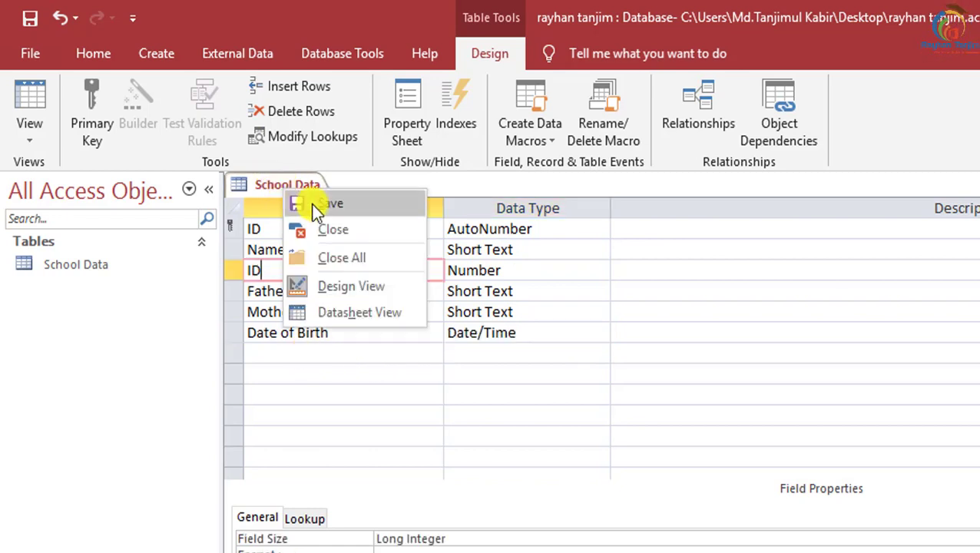
{"action": "left_click", "coordinate": [311, 202]}
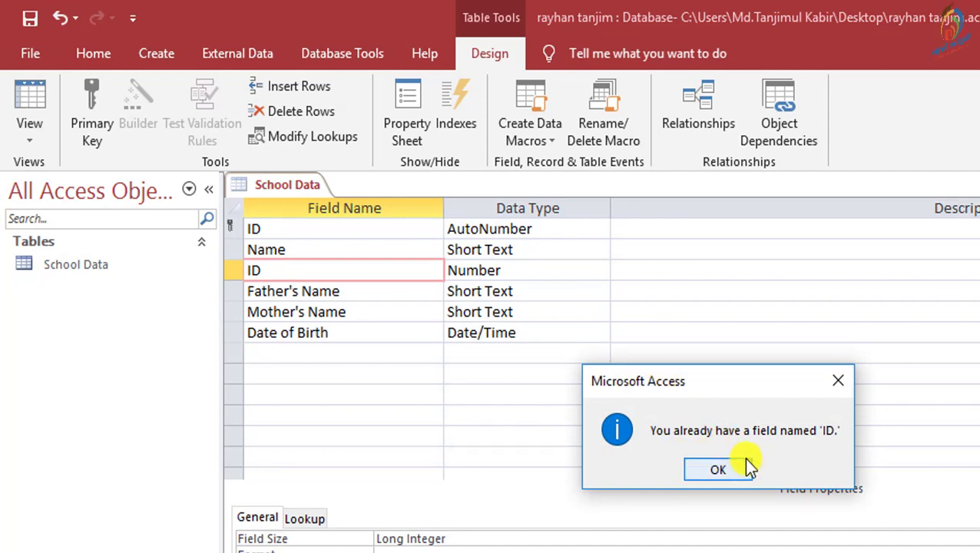
{"action": "left_click", "coordinate": [701, 470]}
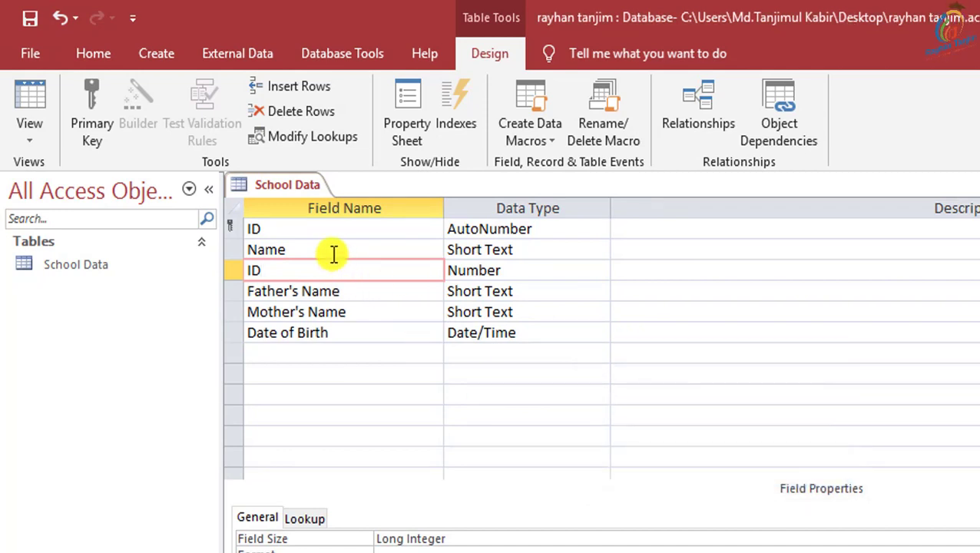
Step: Rename the ID field with the Number data type to ID No and save the table
{"action": "left_click", "coordinate": [286, 234]}
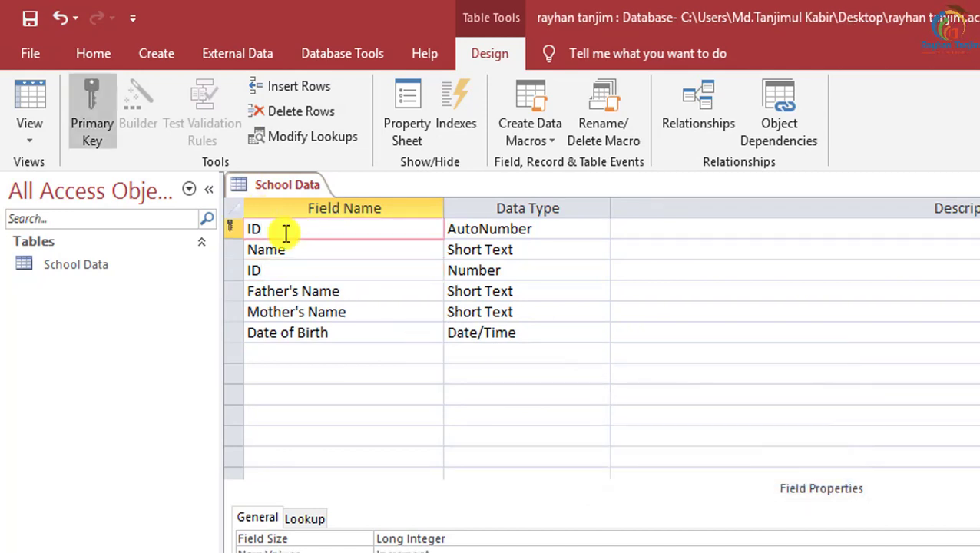
{"action": "left_click", "coordinate": [286, 273]}
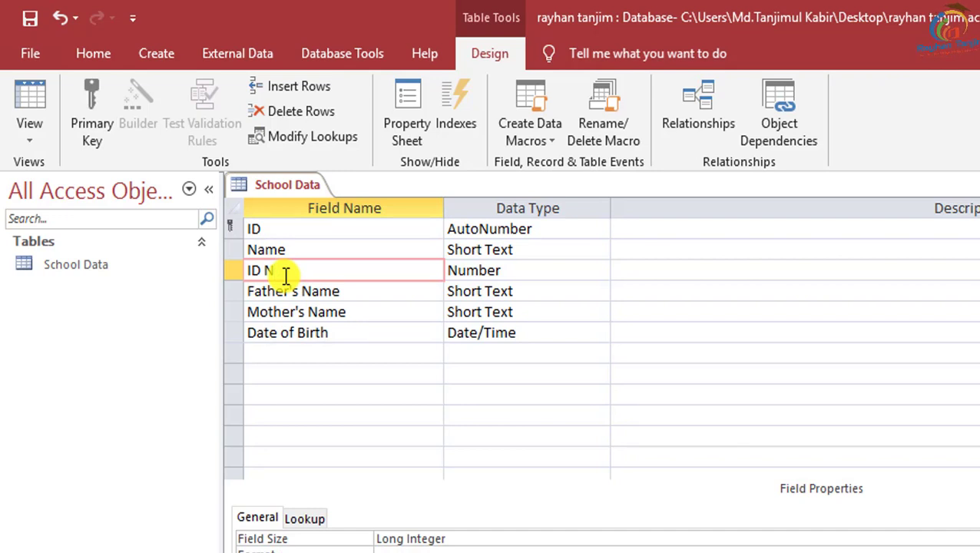
{"action": "right_click", "coordinate": [288, 186]}
{"action": "left_click", "coordinate": [322, 206]}
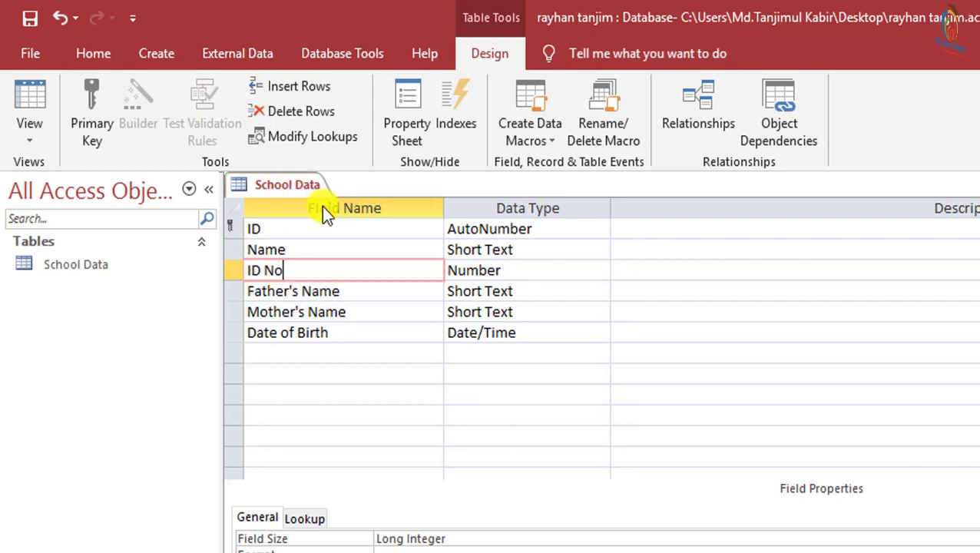
Step: Show the School Data table in Datasheet View and enter a student's name and ID number in the first record
{"action": "left_click", "coordinate": [30, 129]}
{"action": "left_click", "coordinate": [71, 182]}
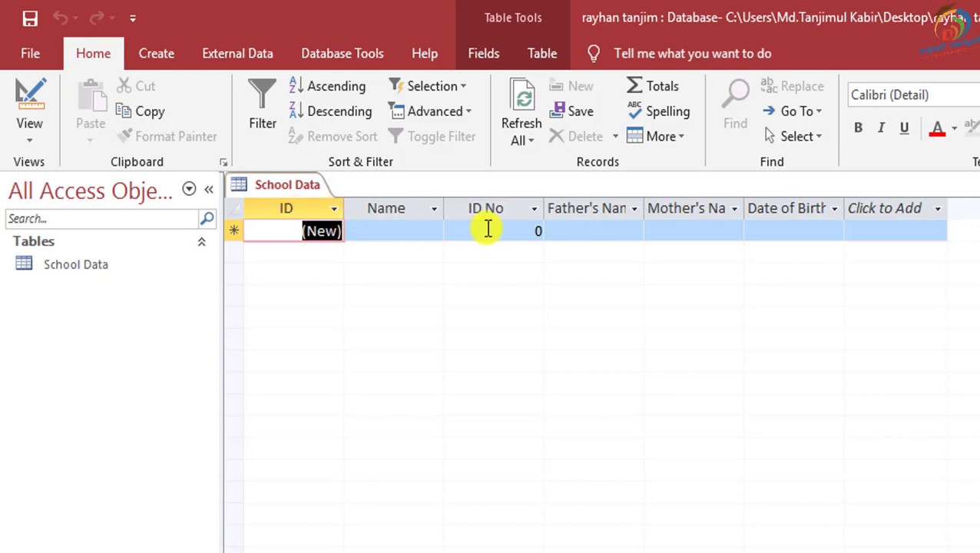
{"action": "left_click", "coordinate": [415, 234]}
{"action": "type", "text": "Atif"}
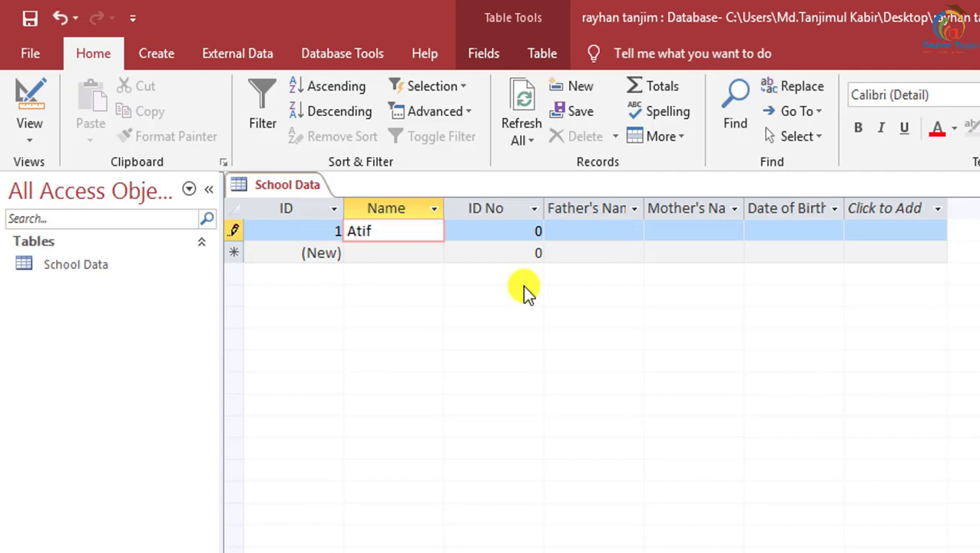
{"action": "key", "text": "Tab"}
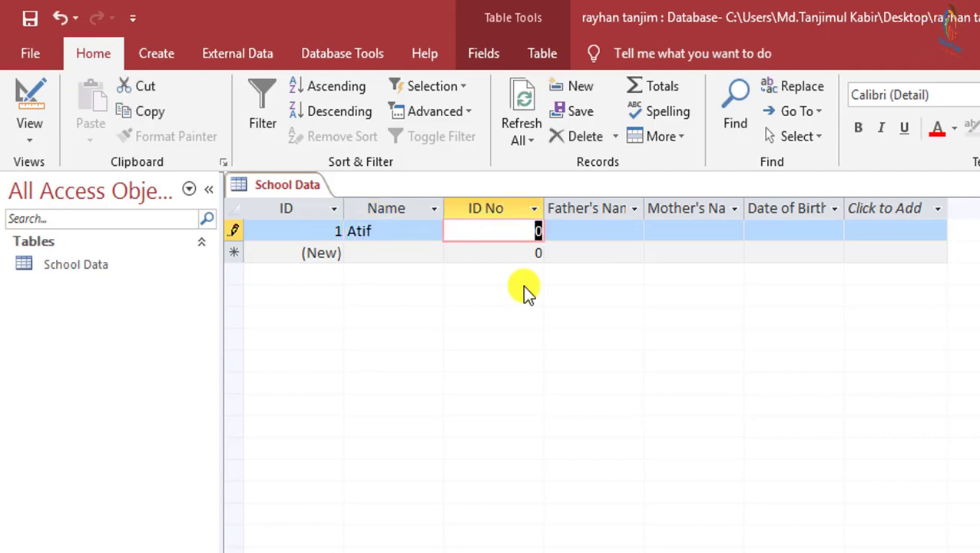
{"action": "type", "text": "12"}
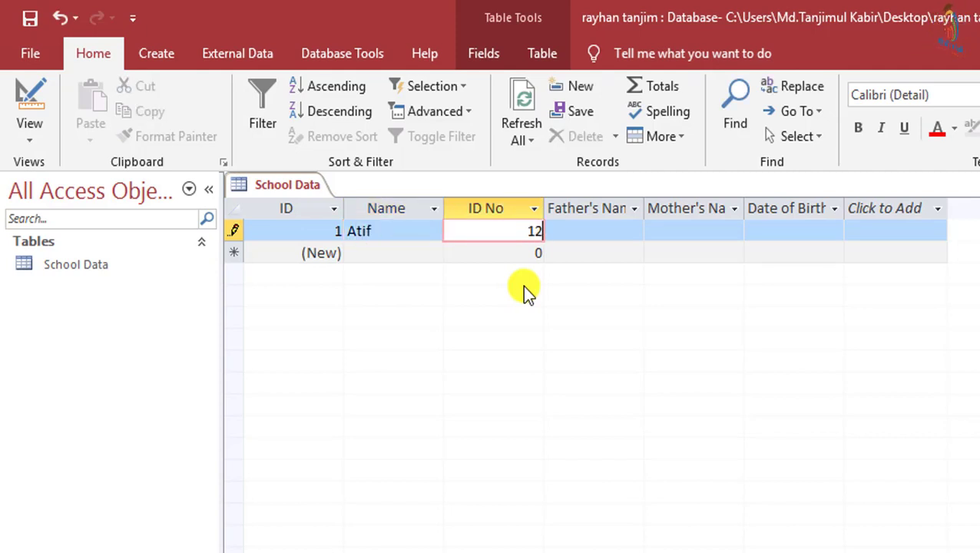
Step: Fill in the father's name and the mother's name for the first record
{"action": "key", "text": "Tab"}
{"action": "type", "text": "Siddiw"}
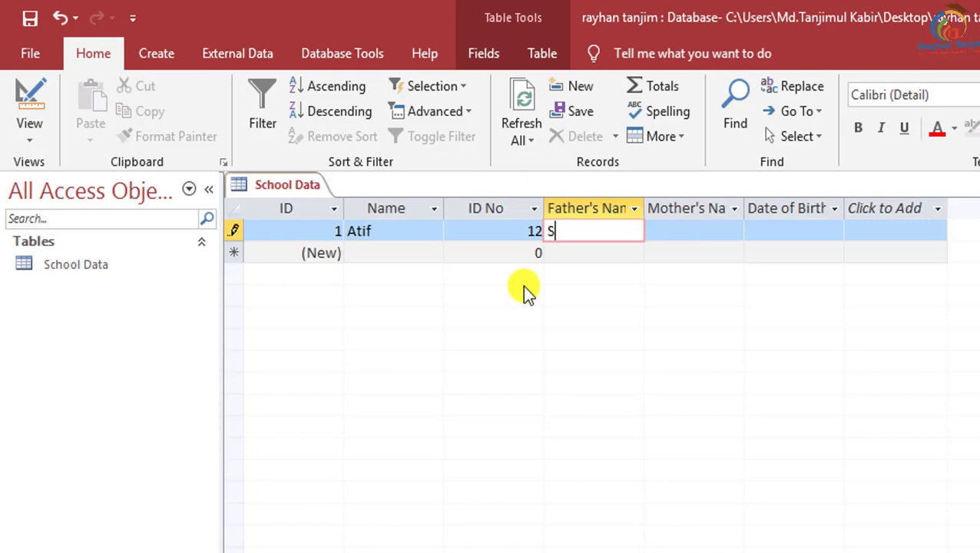
{"action": "key", "text": "BackSpace"}
{"action": "key", "text": "BackSpace"}
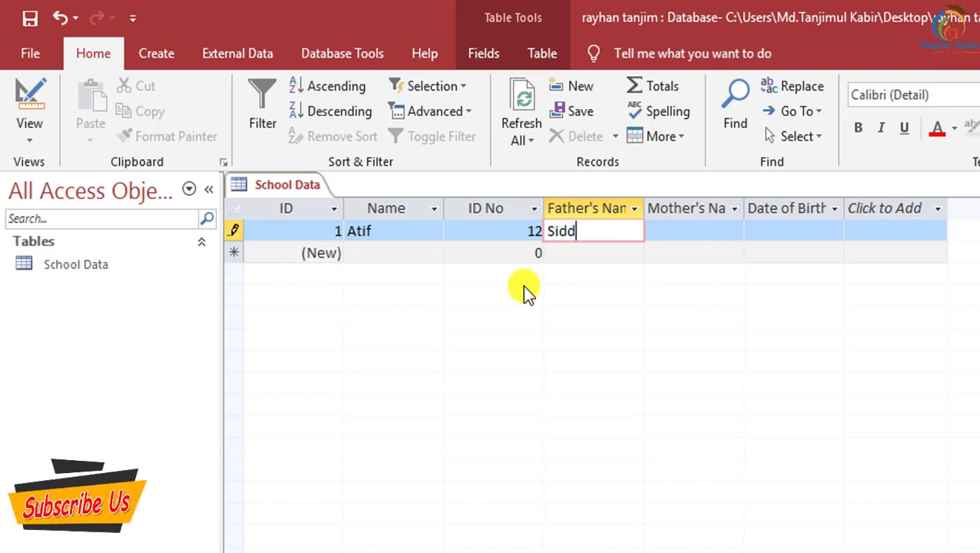
{"action": "type", "text": "iue"}
{"action": "key", "text": "Tab"}
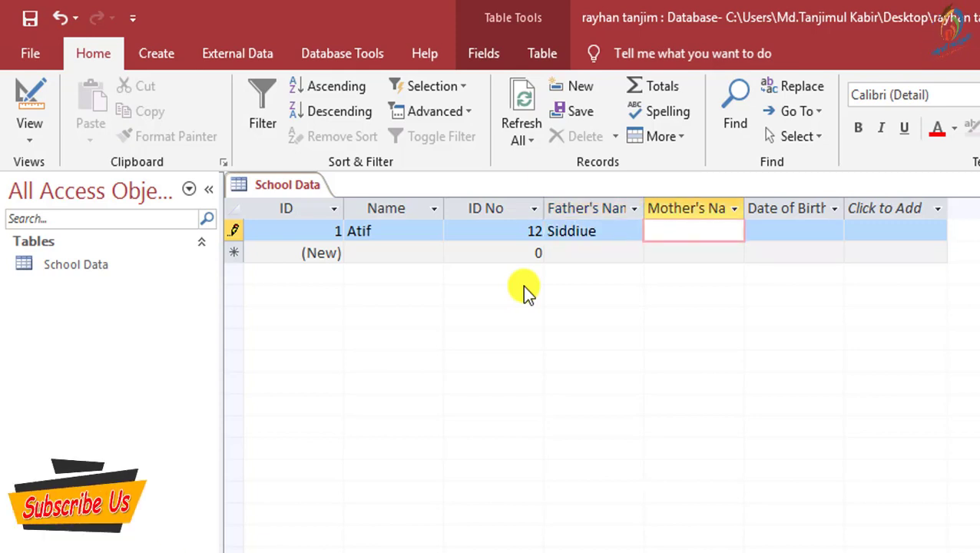
{"action": "type", "text": "Salina"}
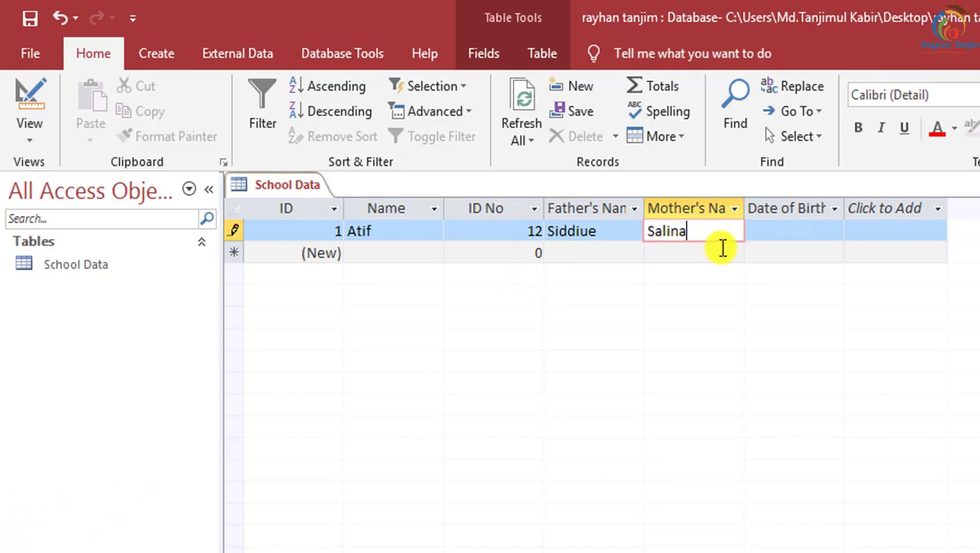
Step: Choose the first record's date of birth from the calendar, moving ahead a few months
{"action": "left_click", "coordinate": [775, 234]}
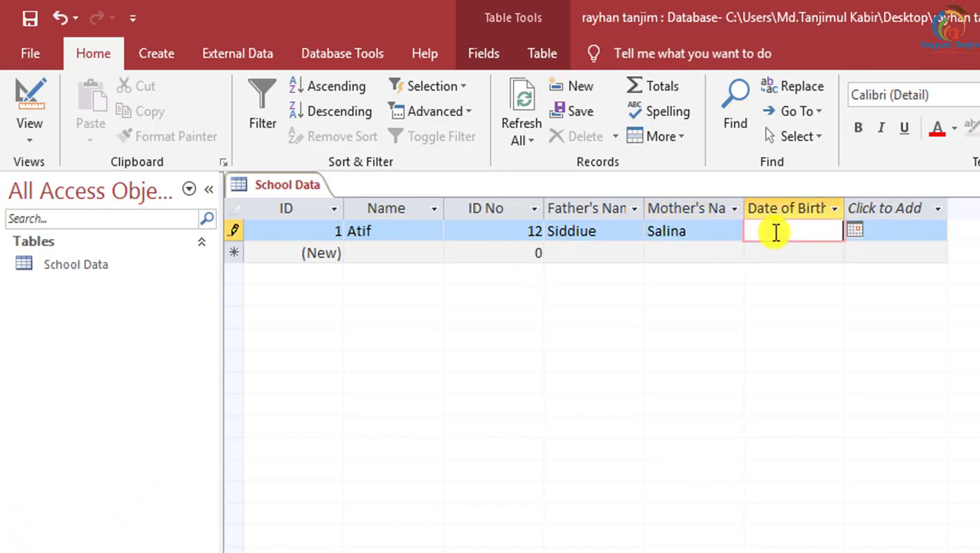
{"action": "left_click", "coordinate": [854, 231]}
{"action": "left_click", "coordinate": [849, 251]}
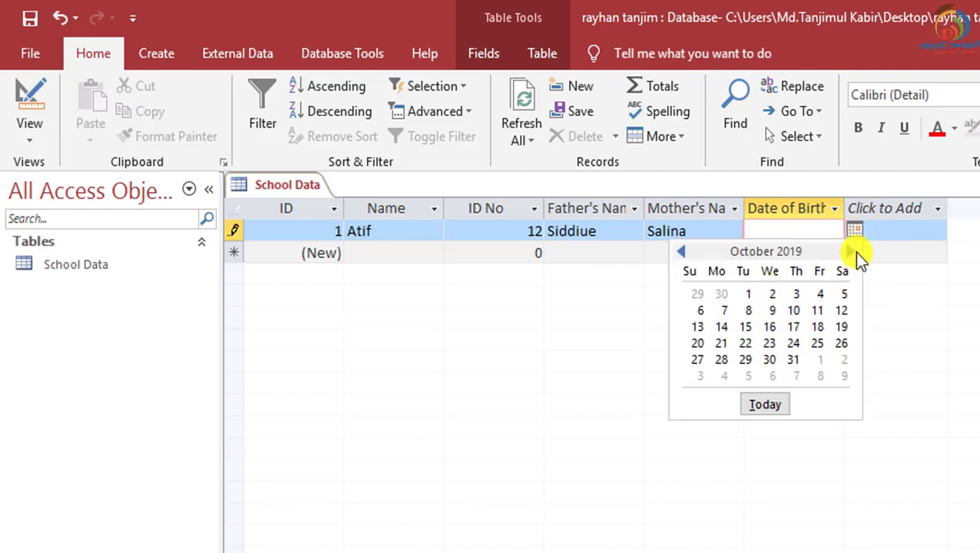
{"action": "left_click", "coordinate": [849, 251]}
{"action": "left_click", "coordinate": [849, 251]}
{"action": "left_click", "coordinate": [771, 359]}
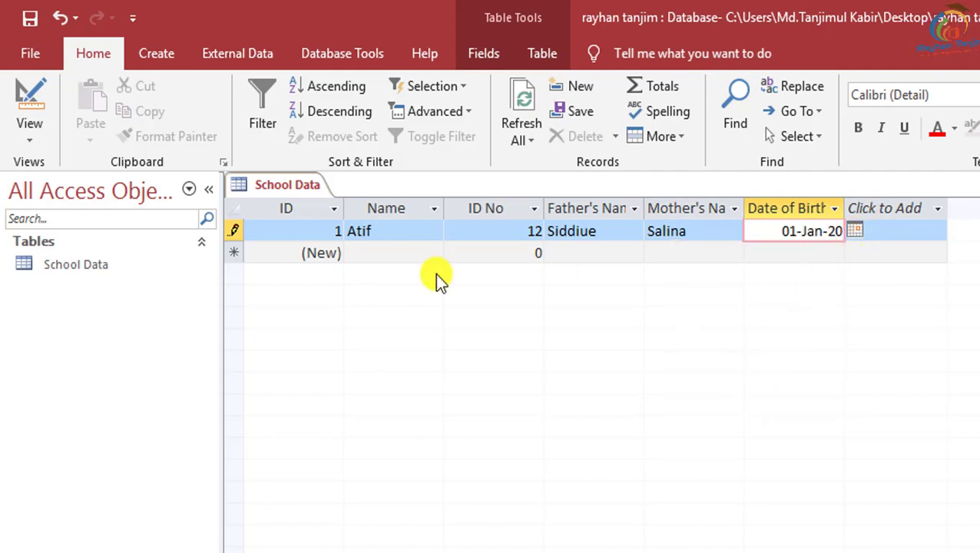
Step: Start a second record with another student's name and try a text value in its ID No field
{"action": "left_click", "coordinate": [383, 249]}
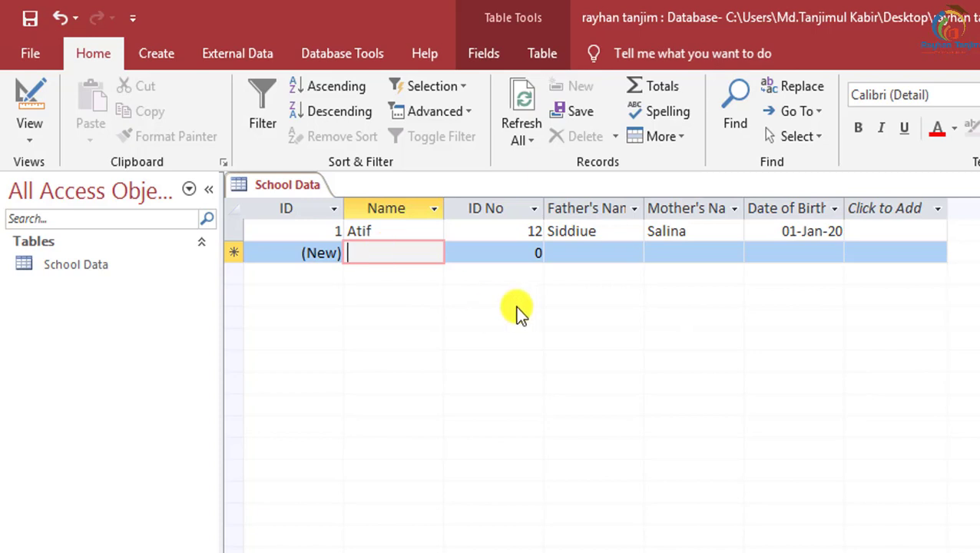
{"action": "type", "text": "al amin"}
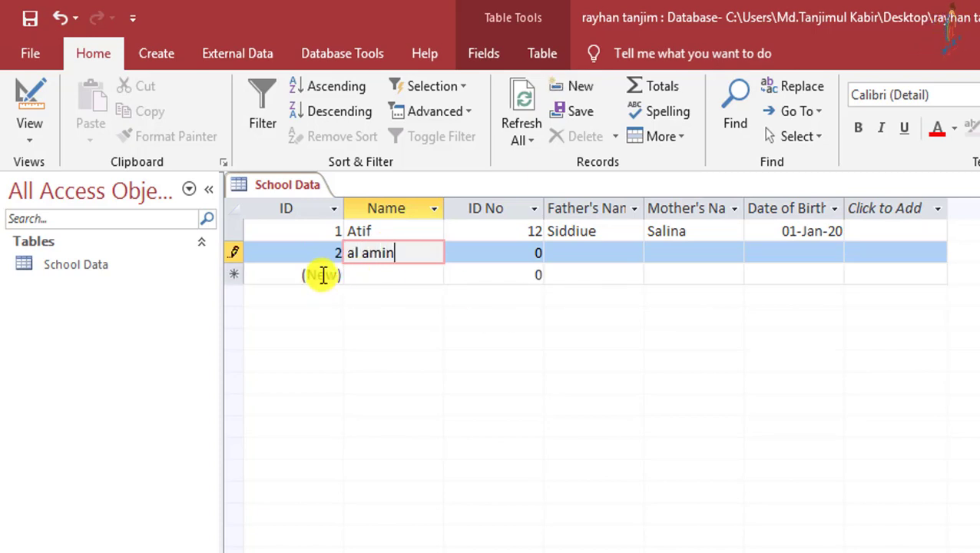
{"action": "left_click", "coordinate": [535, 251]}
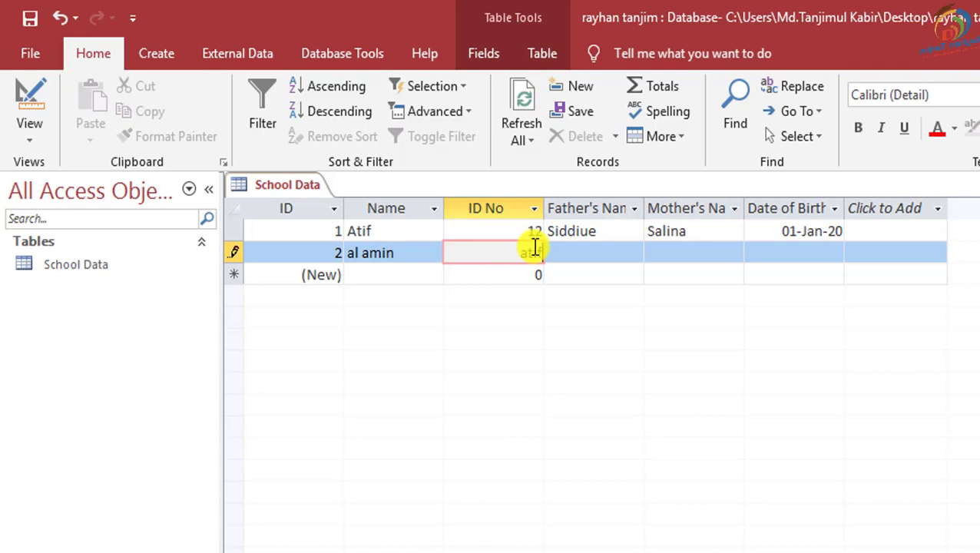
{"action": "key", "text": "Tab"}
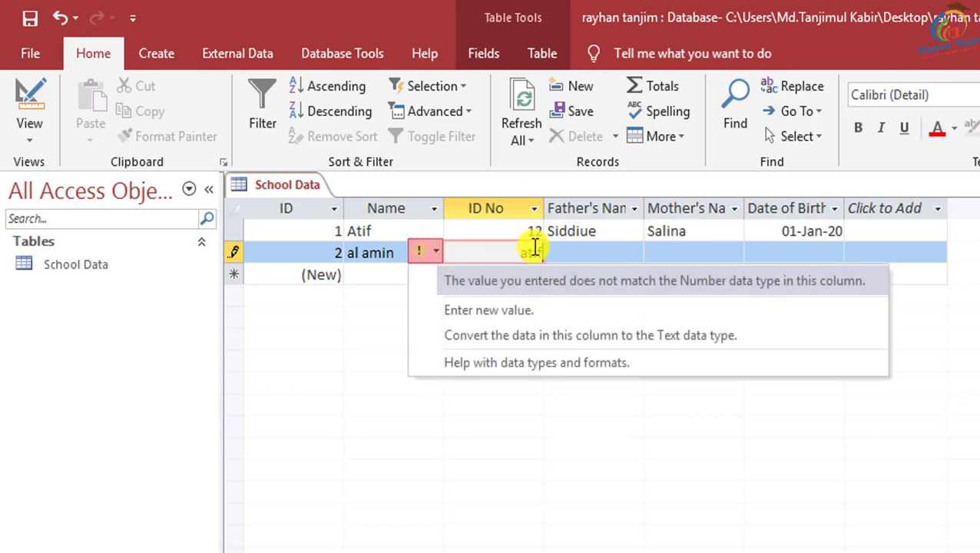
Step: Replace the second record's text ID No with a numeric one and enter aa and dddq as the father's and mother's names
{"action": "double_click", "coordinate": [540, 254]}
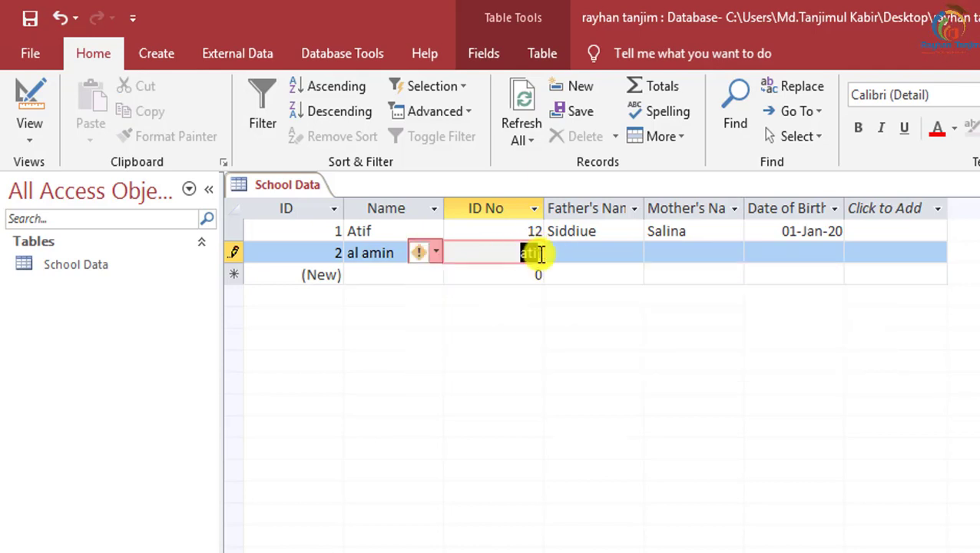
{"action": "key", "text": "BackSpace"}
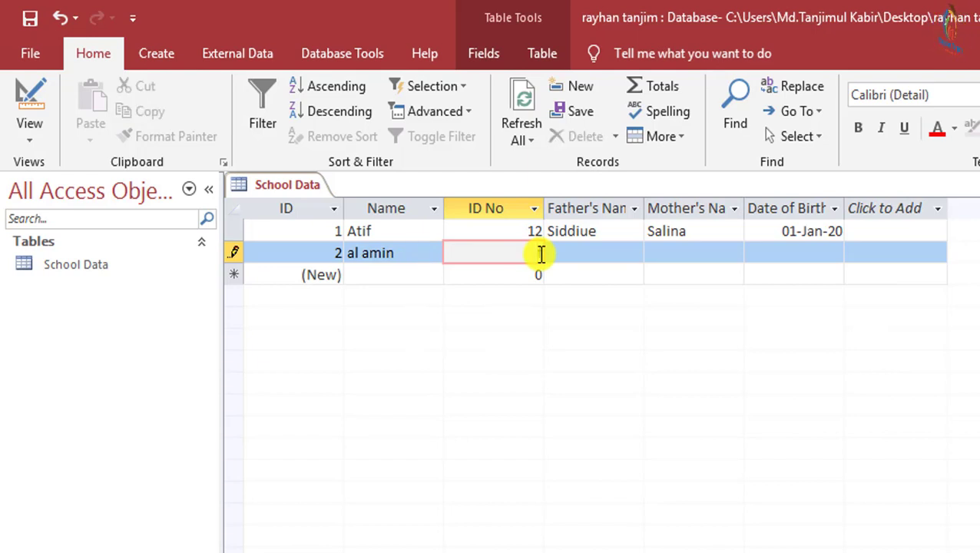
{"action": "key", "text": "Tab"}
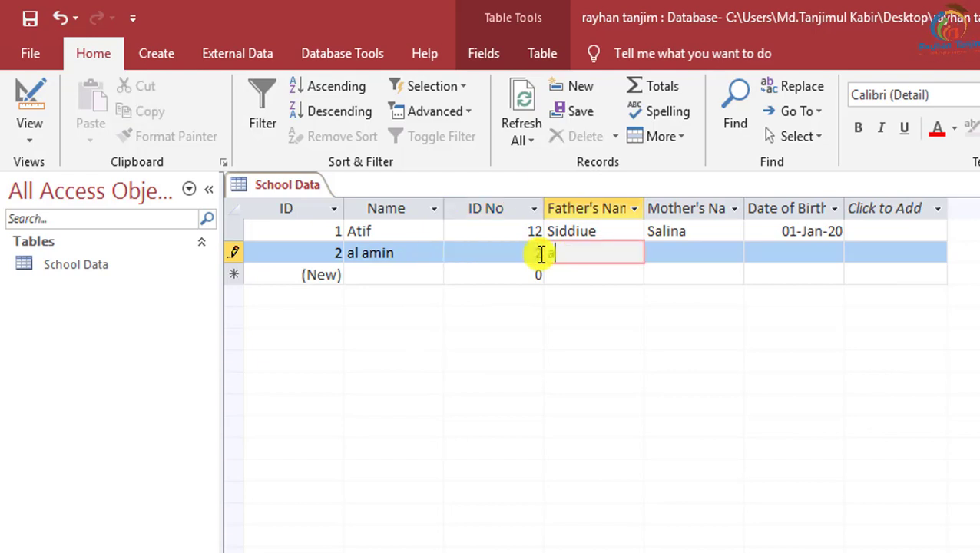
{"action": "key", "text": "Tab"}
{"action": "type", "text": "dddq"}
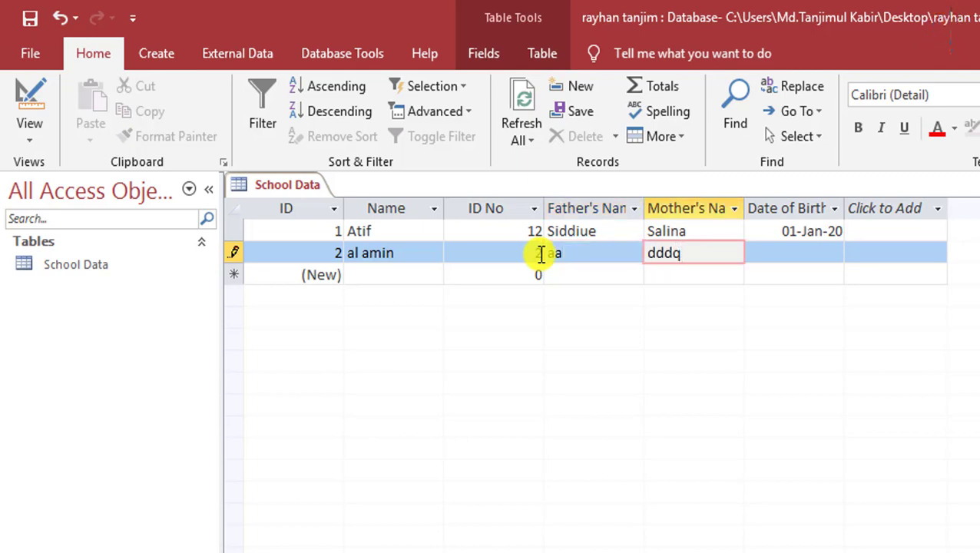
Step: Choose the second record's date of birth from the calendar
{"action": "key", "text": "Tab"}
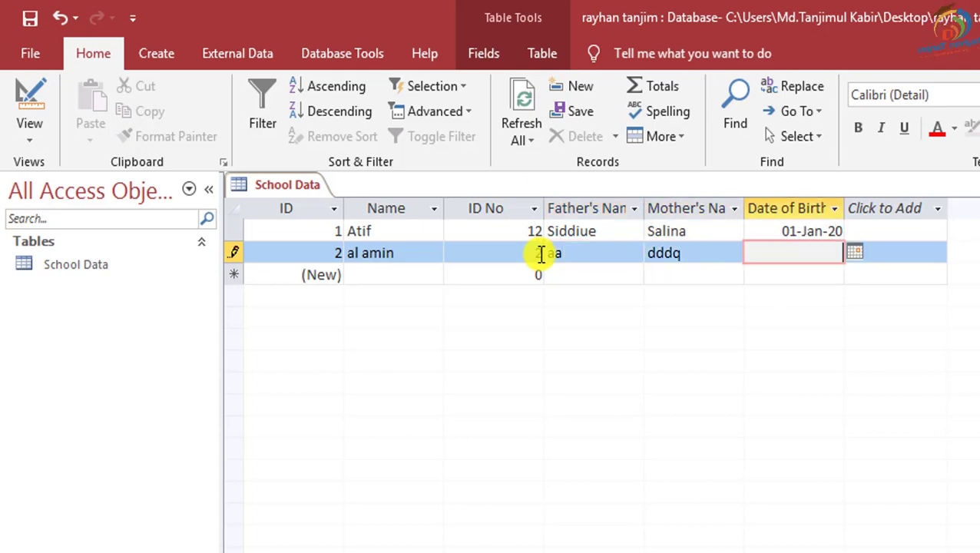
{"action": "left_click", "coordinate": [856, 253]}
{"action": "left_click", "coordinate": [744, 343]}
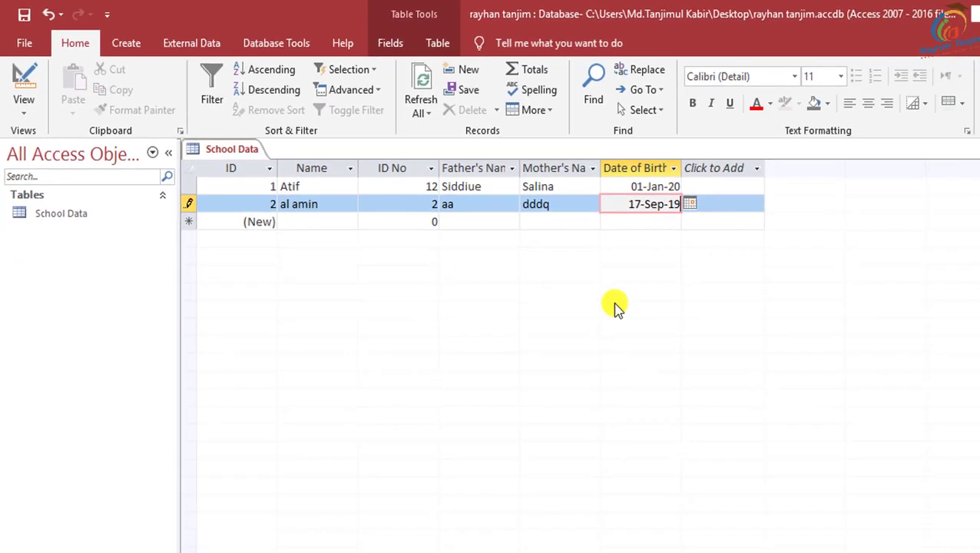
Step: Switch to PowerPoint to review the Access Part-2 topics slide
{"action": "left_click", "coordinate": [579, 550]}
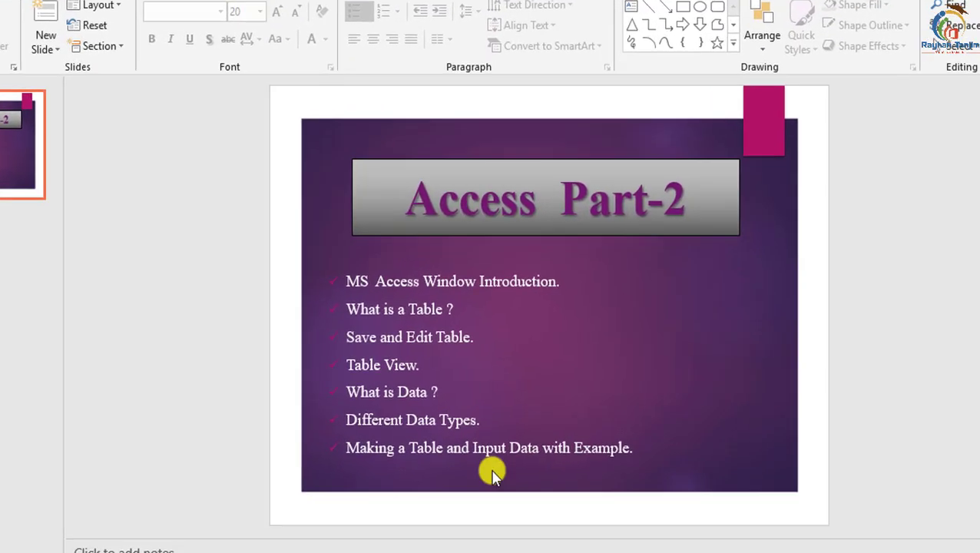